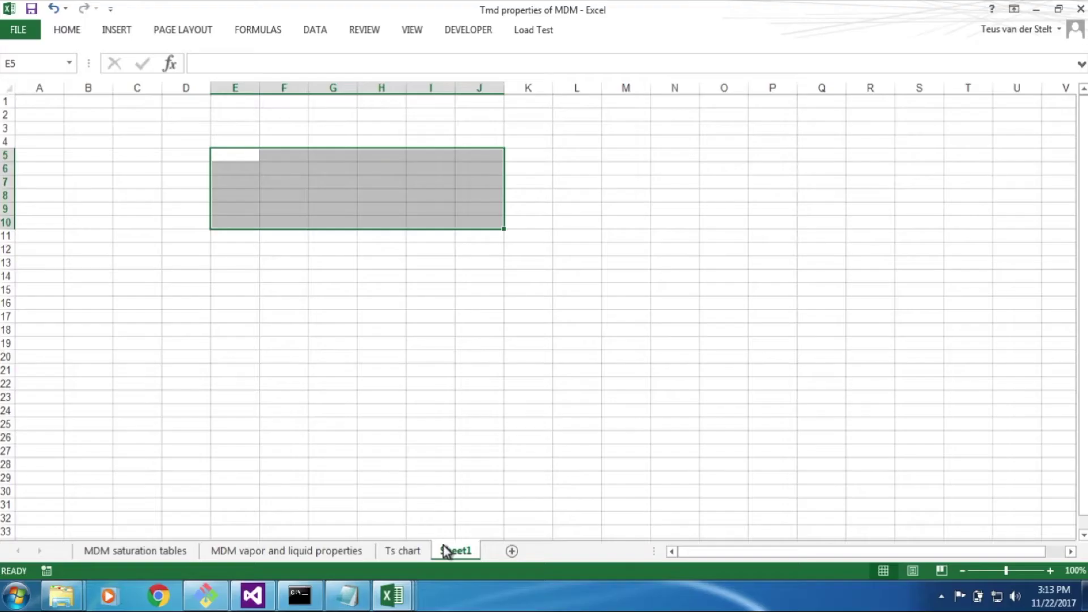
Enter =SetFluid("IF97") in cell E5 through the FluidProp function wizard
click(227, 162)
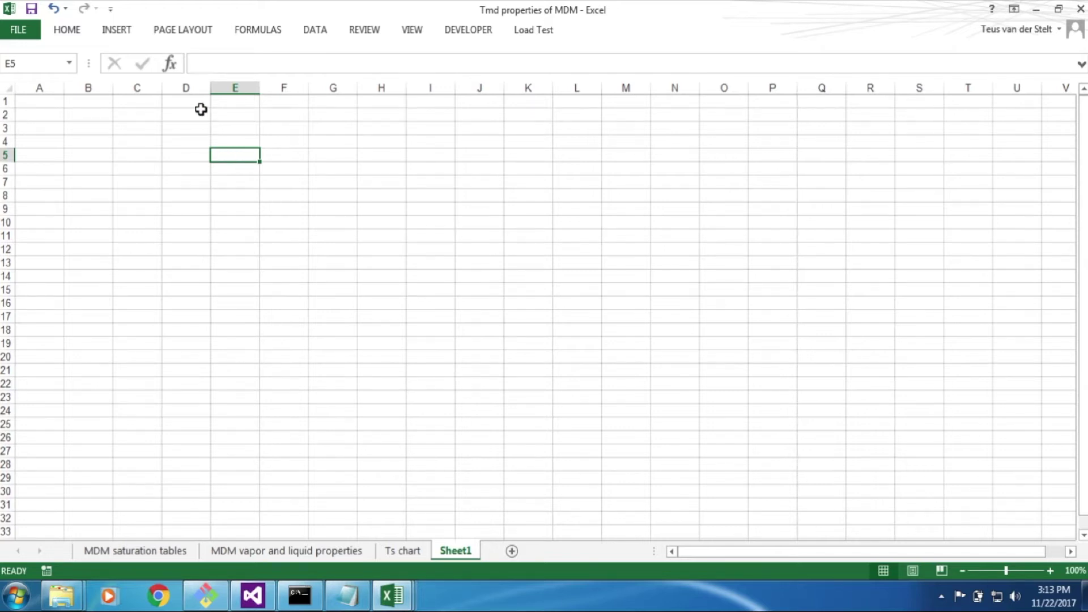
click(175, 67)
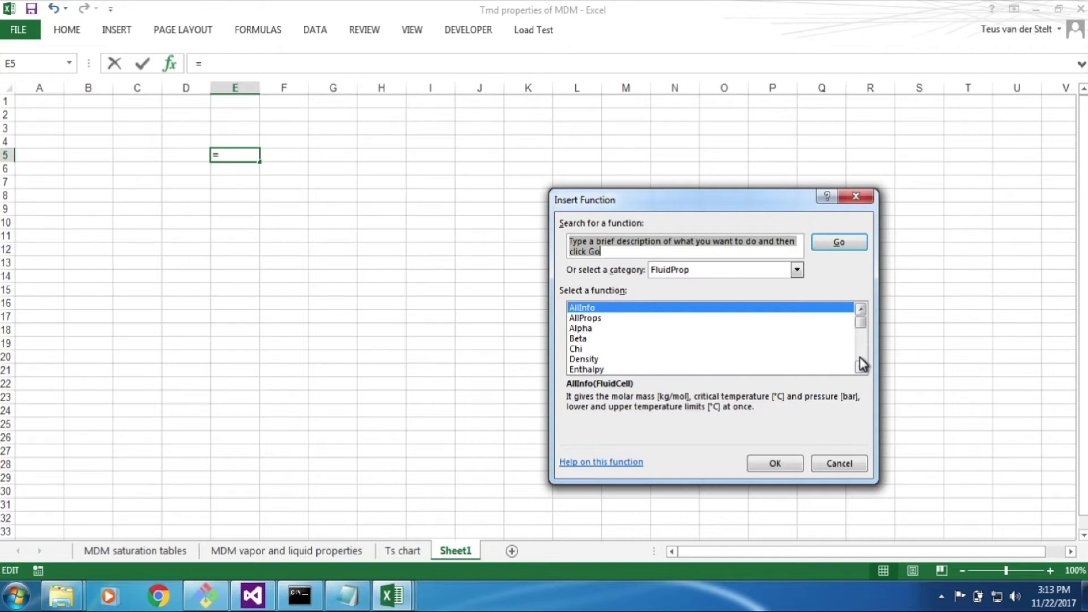
scroll(863, 365, down, 4)
scroll(862, 365, down, 2)
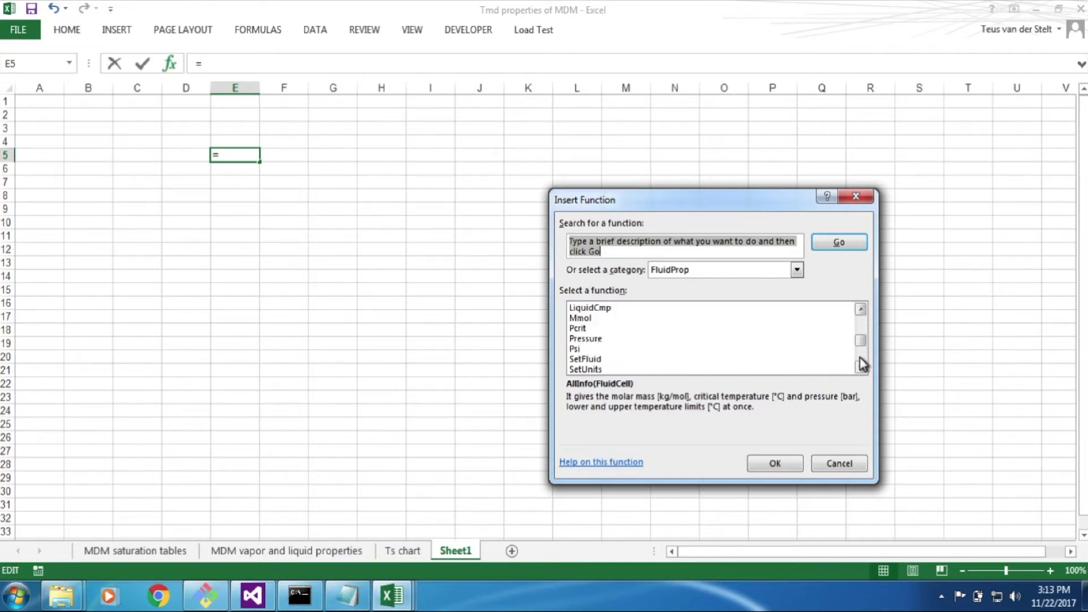
click(686, 360)
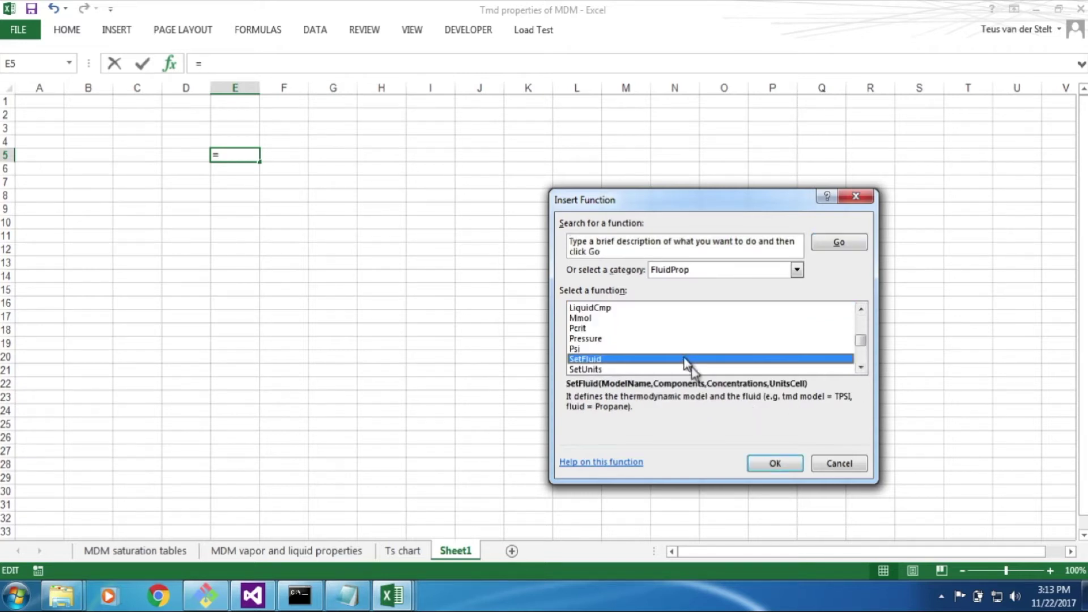
click(780, 464)
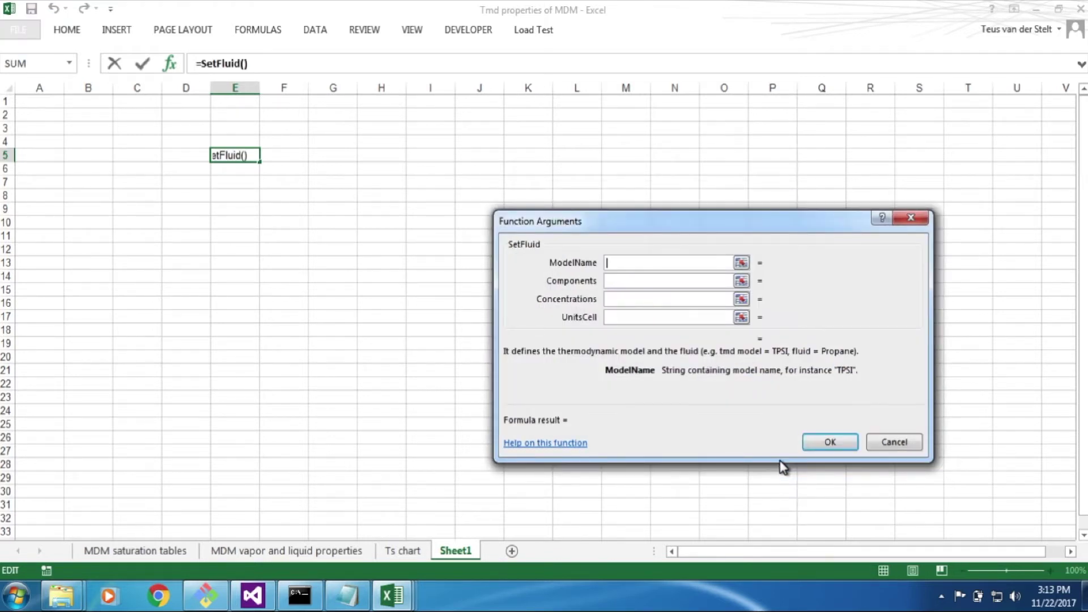
text("IF97")
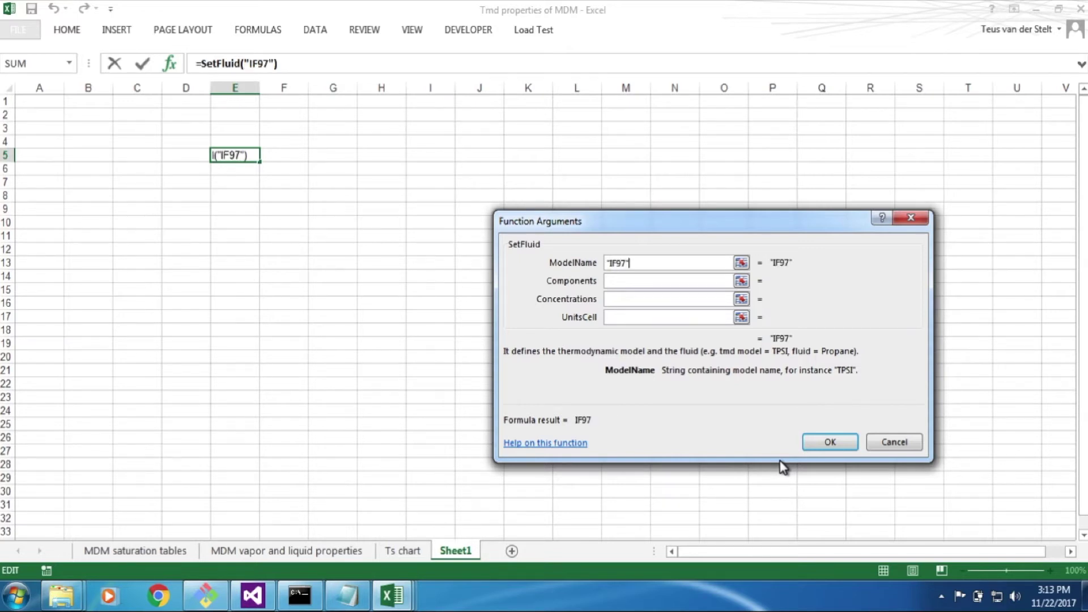
click(683, 283)
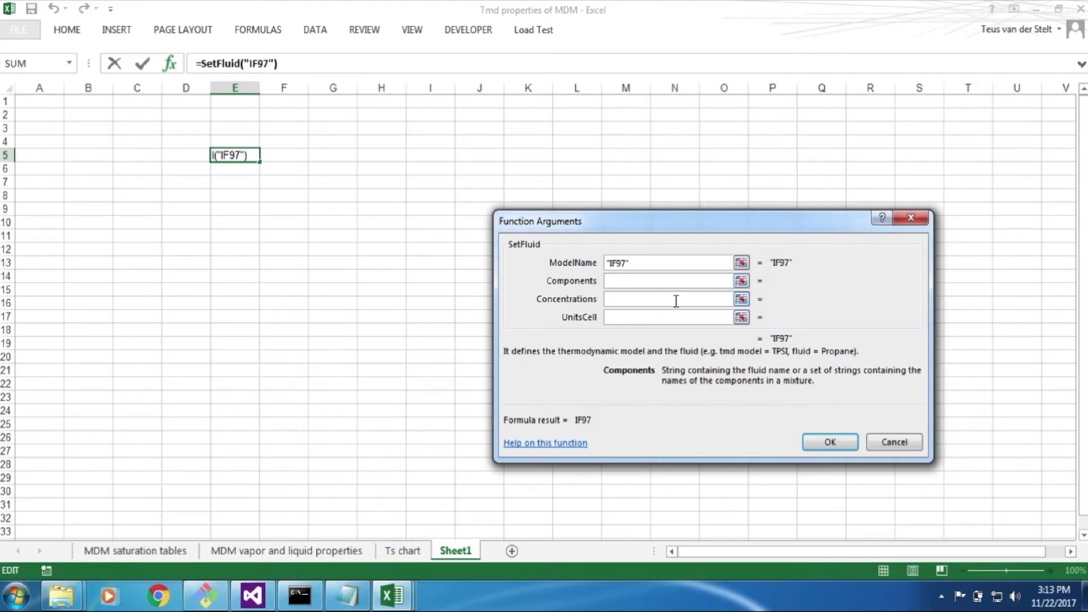
click(677, 301)
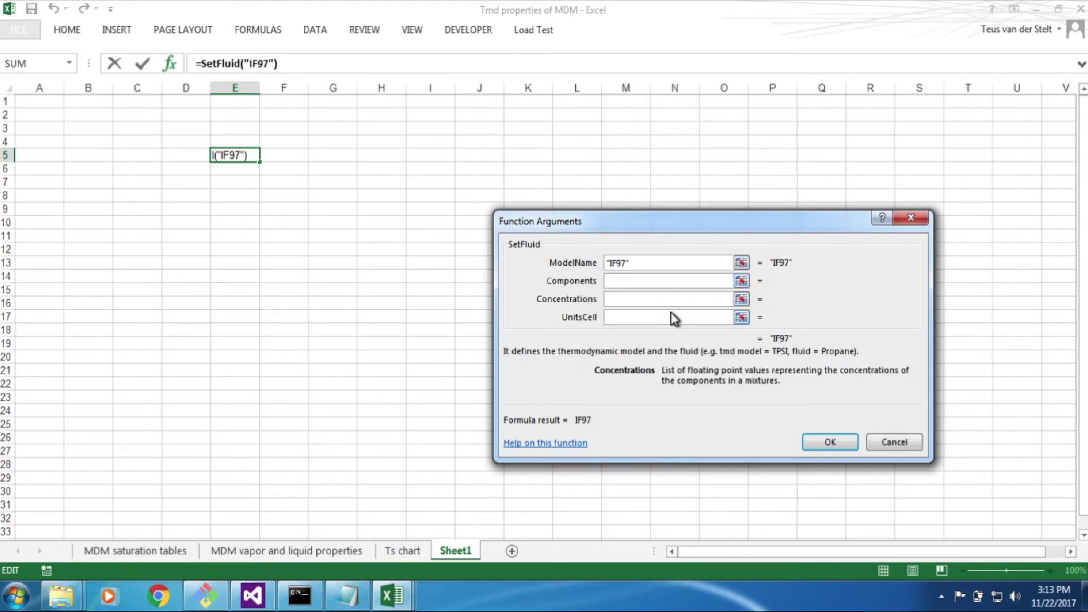
click(671, 314)
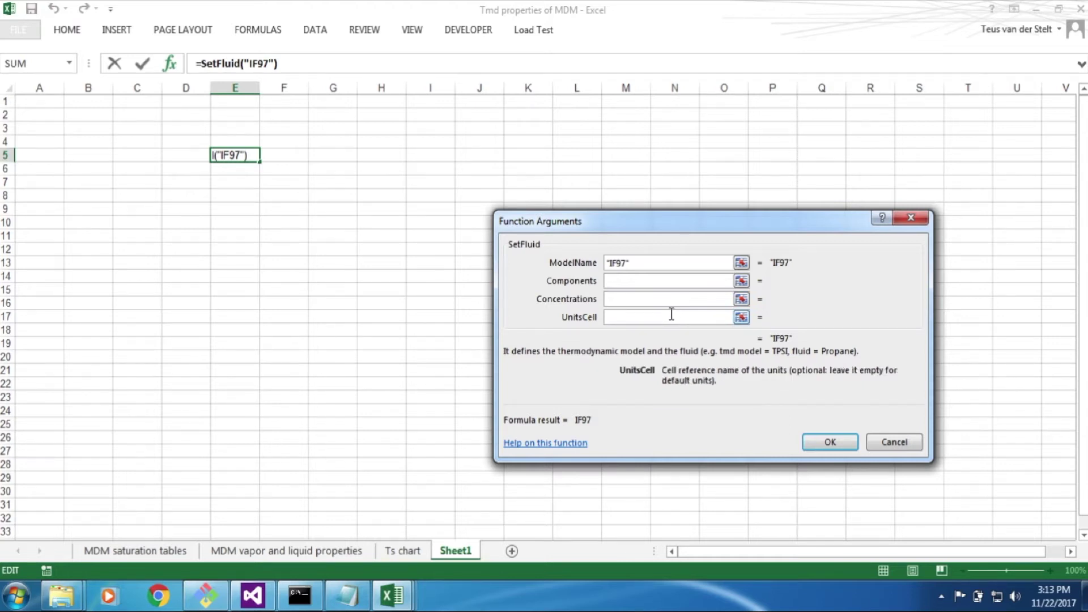
click(831, 442)
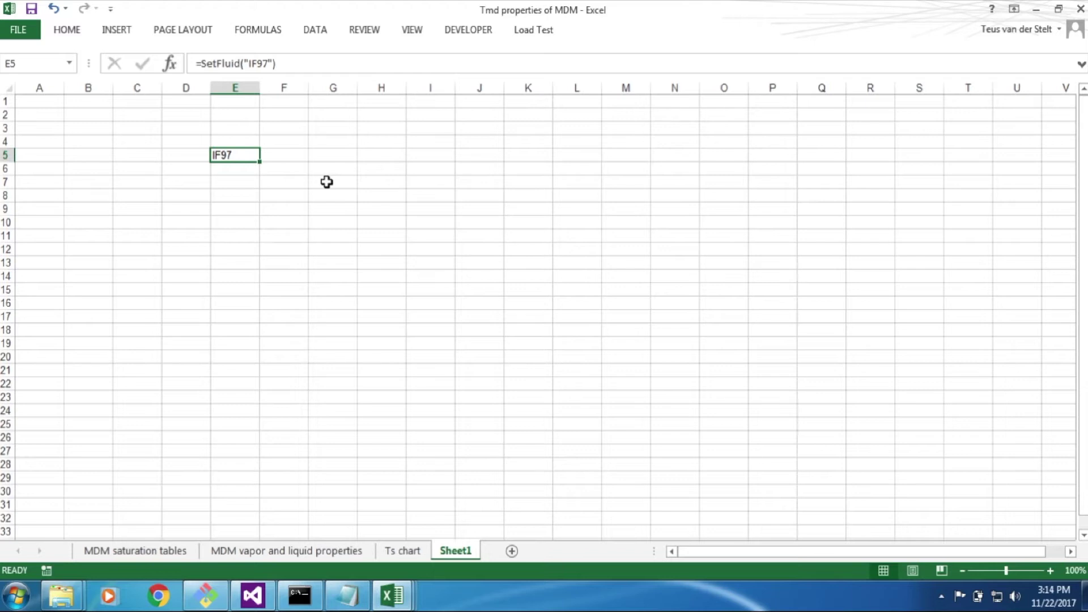
Enter the temperature row T = 200 C across G5:I5
click(330, 153)
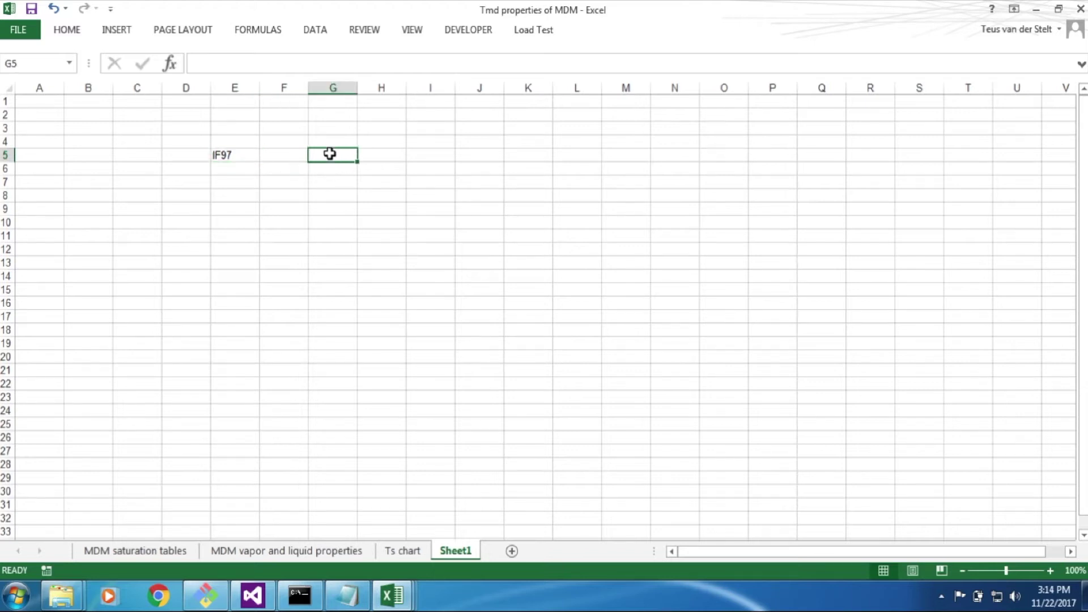
text(T =)
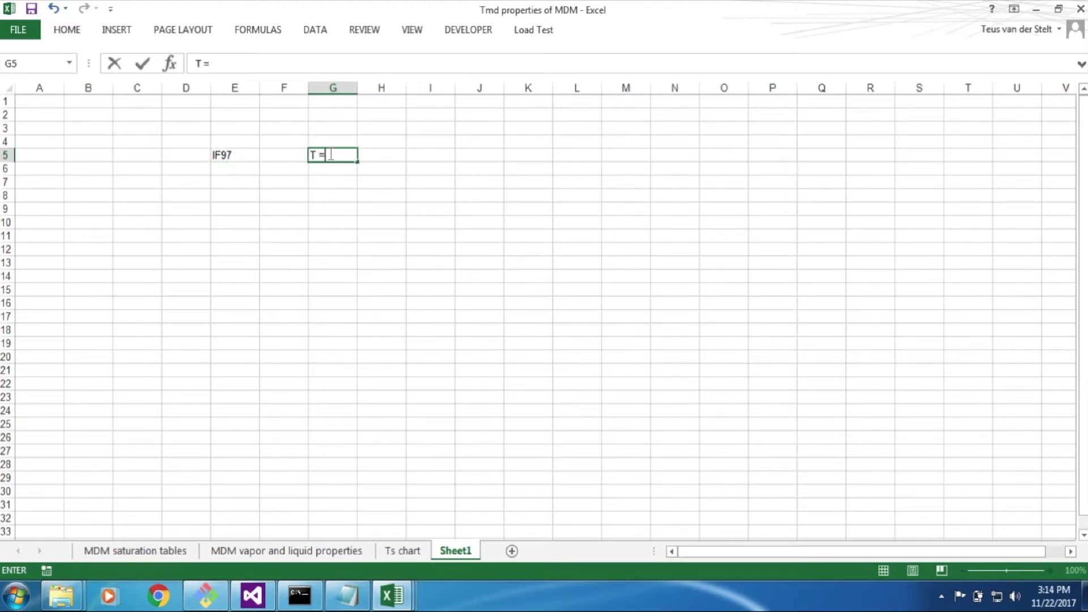
key(Tab)
text(200)
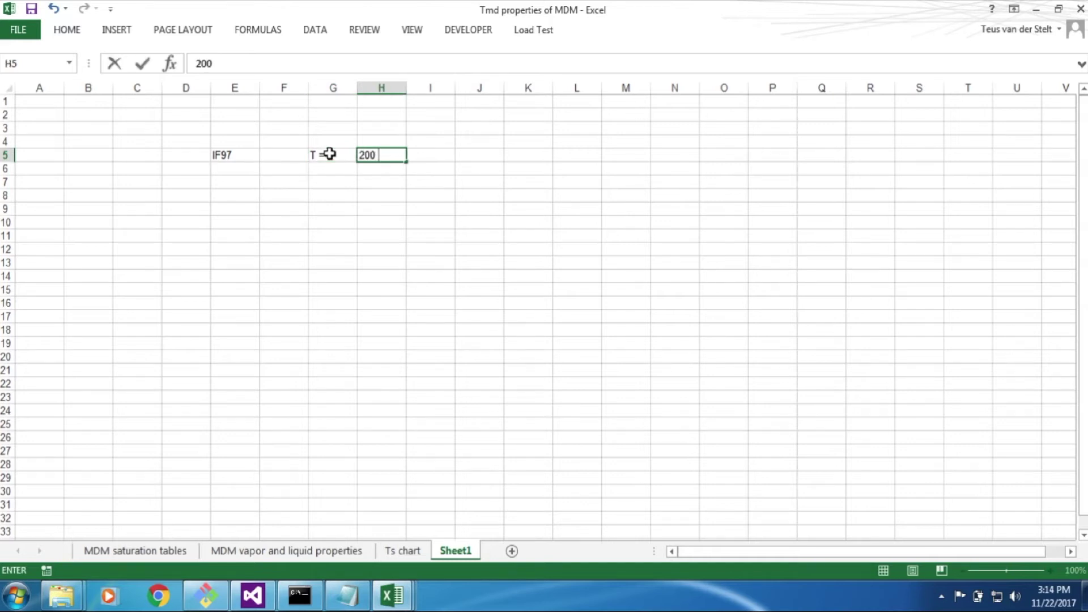
key(Tab)
text(C)
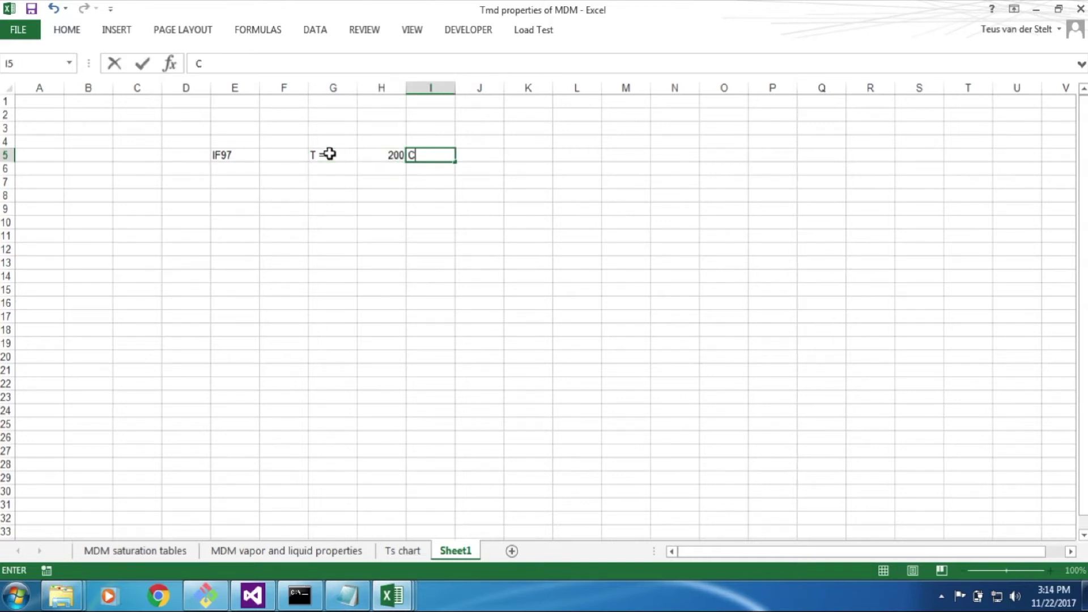
key(Return)
Enter the pressure row P = 2 bar in G6:I6 and an h = label in G8
text(P =)
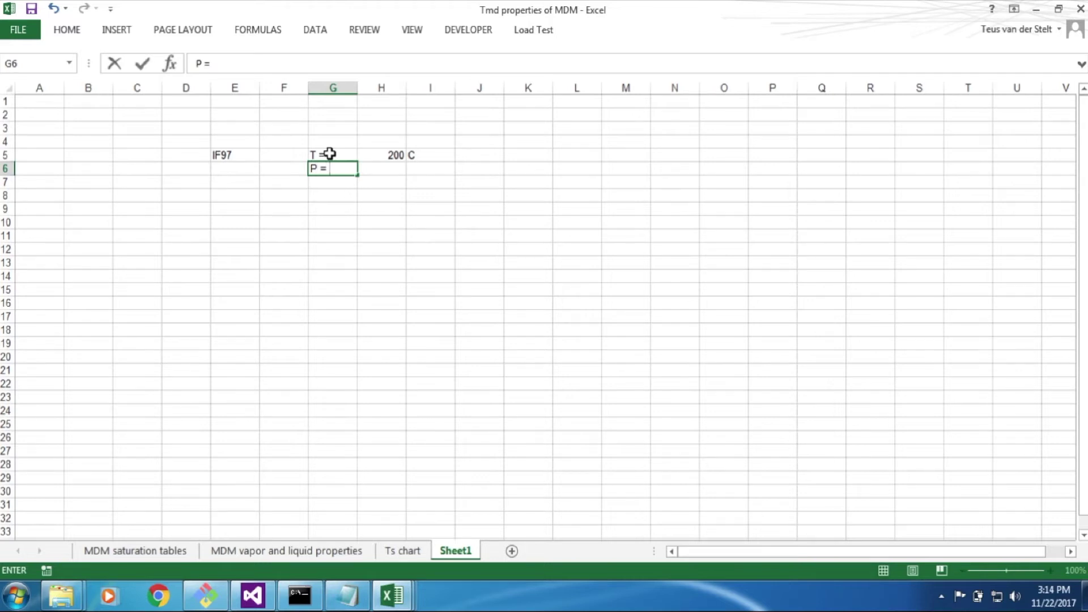
key(Tab)
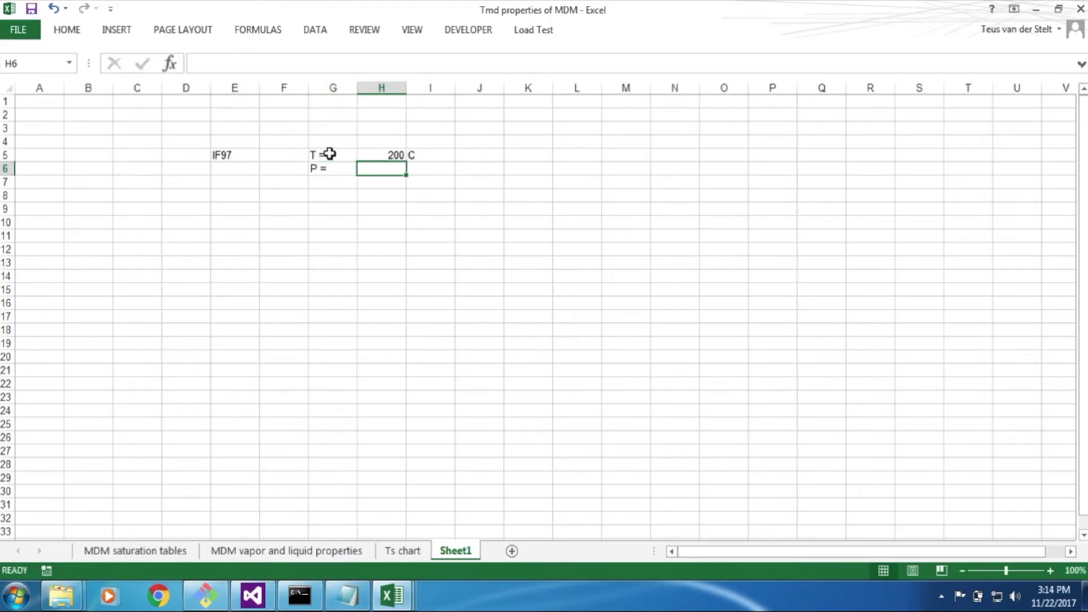
text(2 bar)
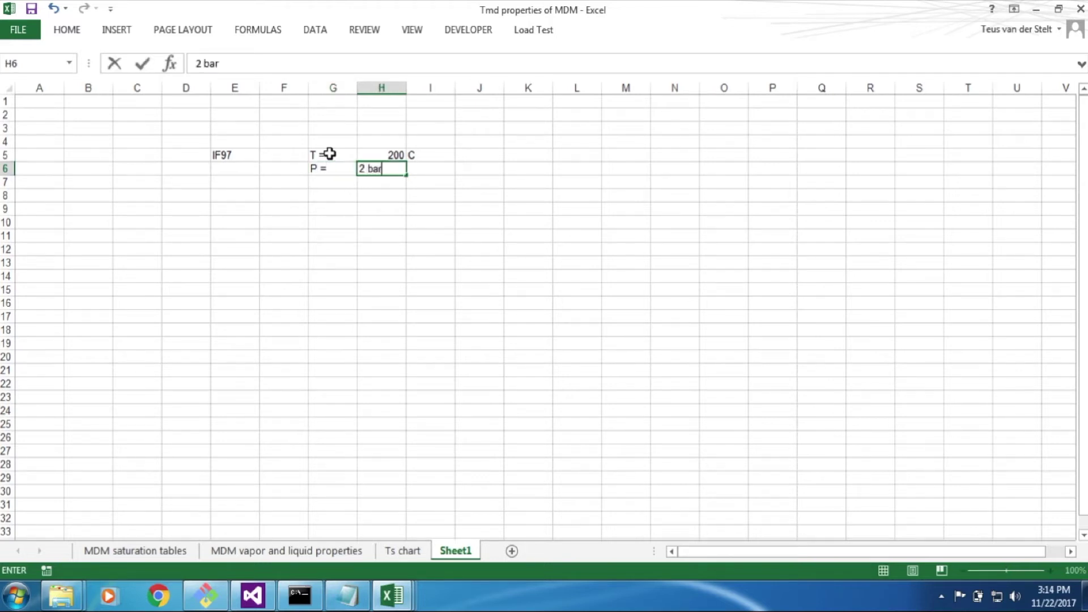
key(BackSpace)
key(BackSpace)
key(BackSpace)
key(BackSpace)
key(Tab)
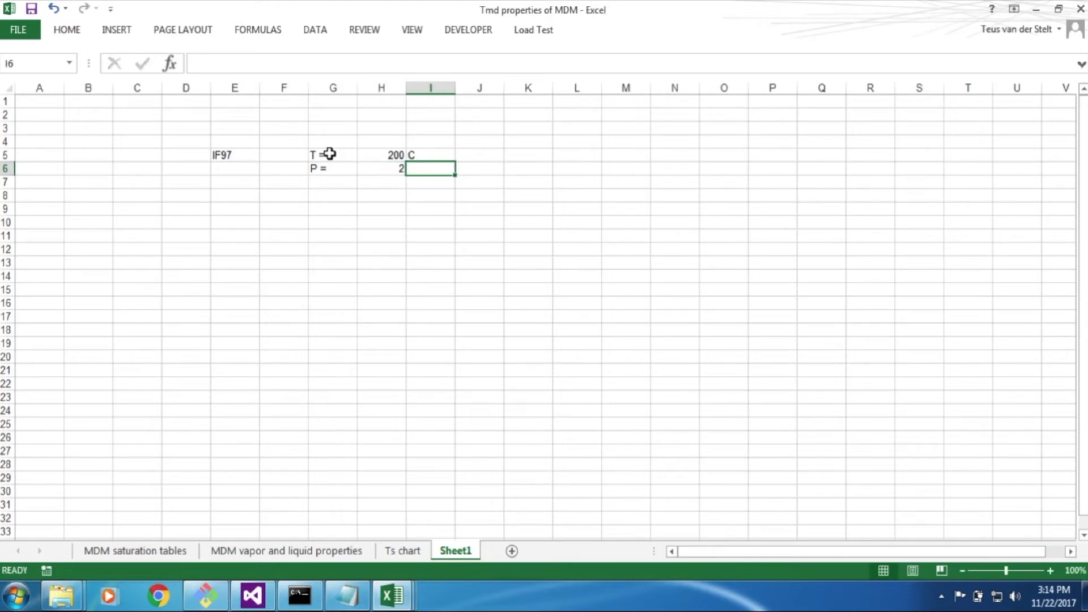
text(bar)
key(Return)
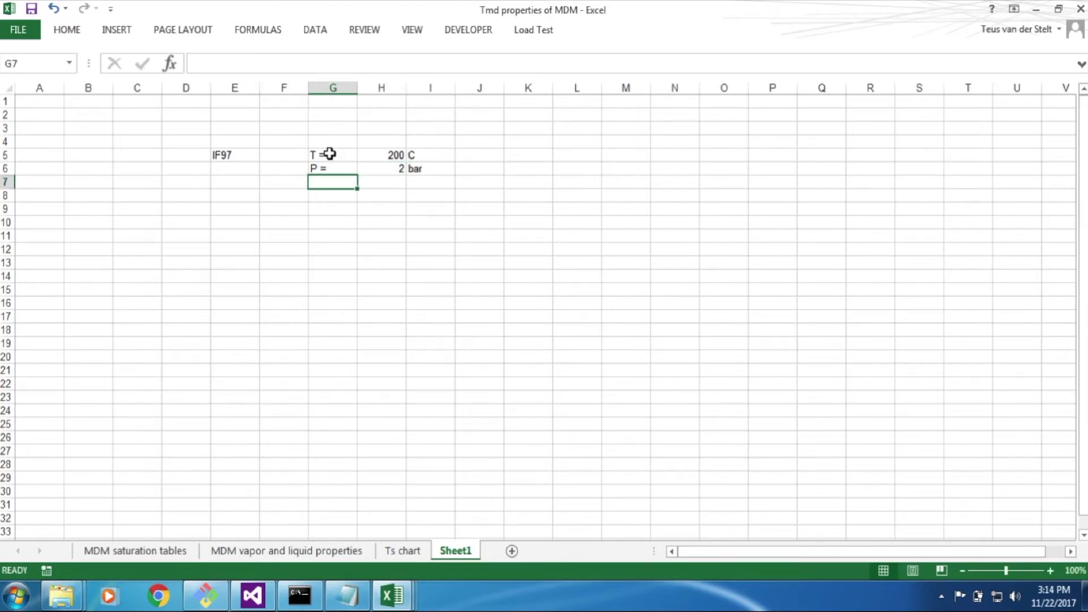
key(Down)
text(h =)
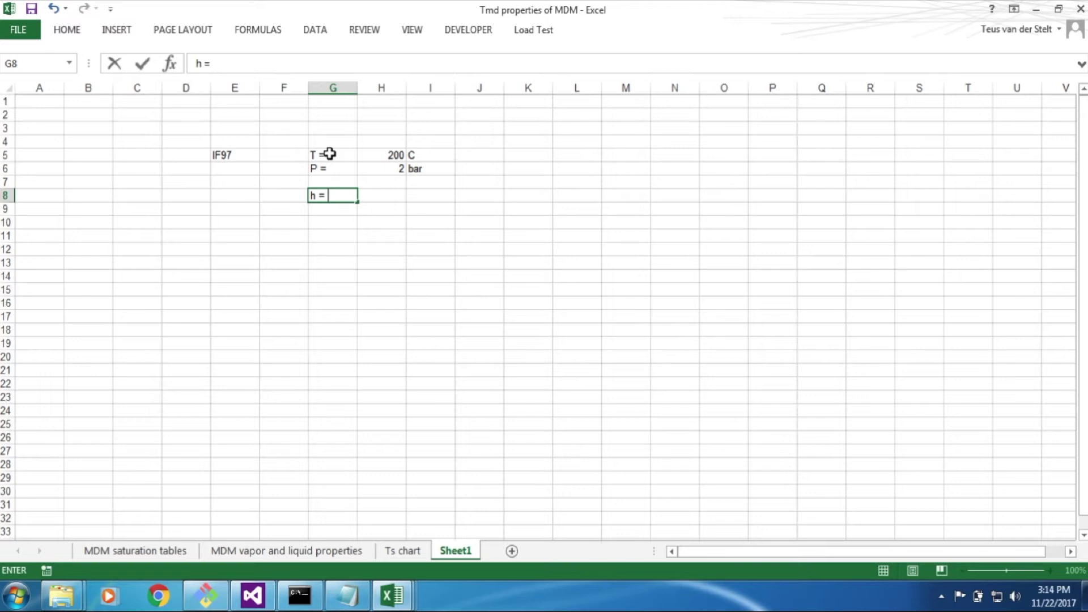
key(Tab)
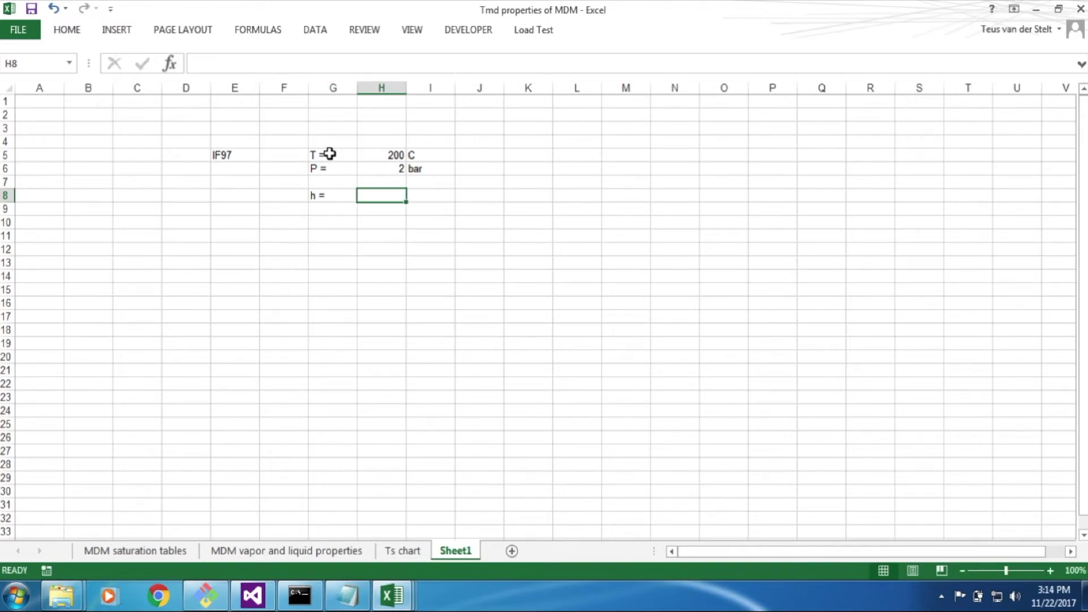
Start an Enthalpy formula in H8 using cell E5 as the fluid
click(172, 65)
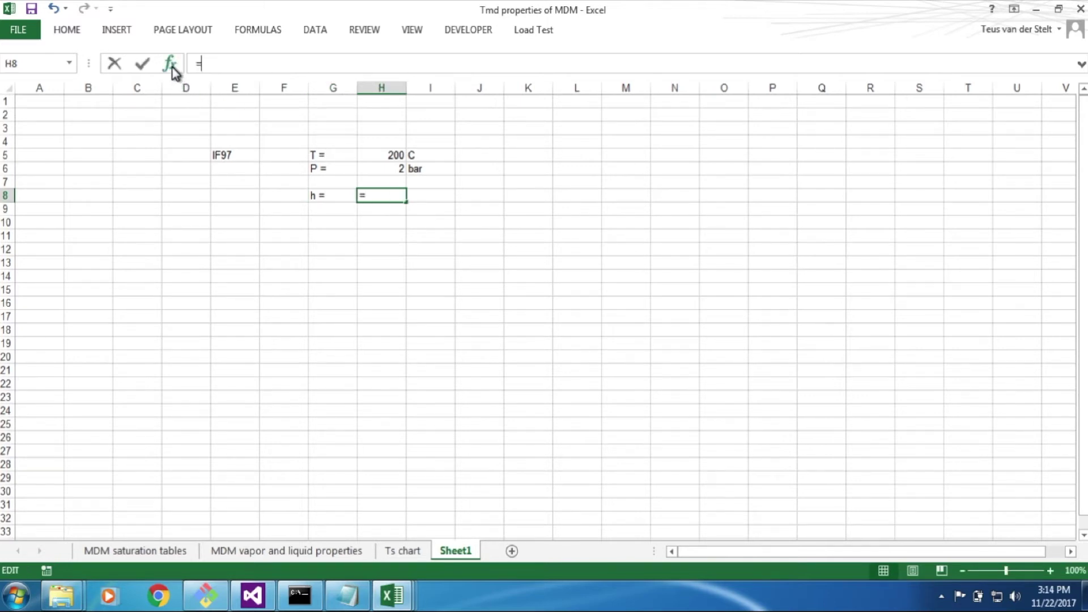
click(792, 370)
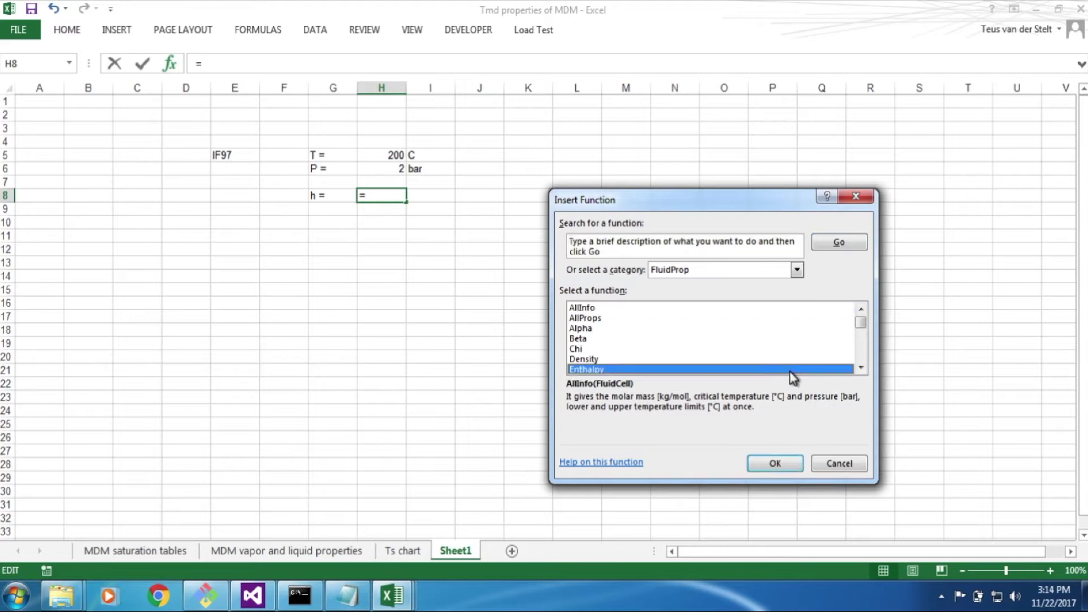
click(783, 463)
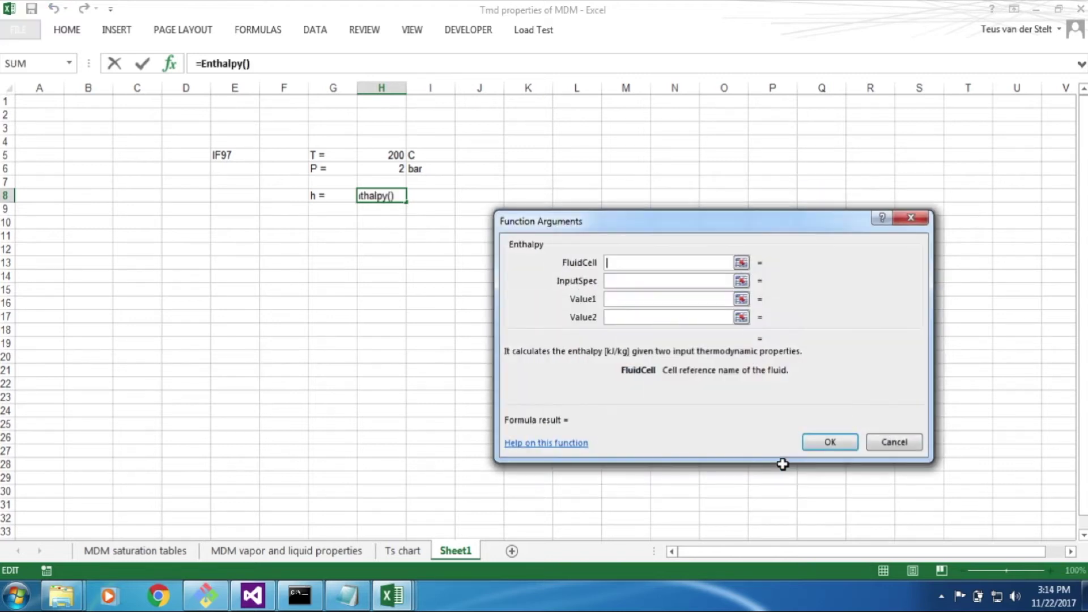
click(740, 264)
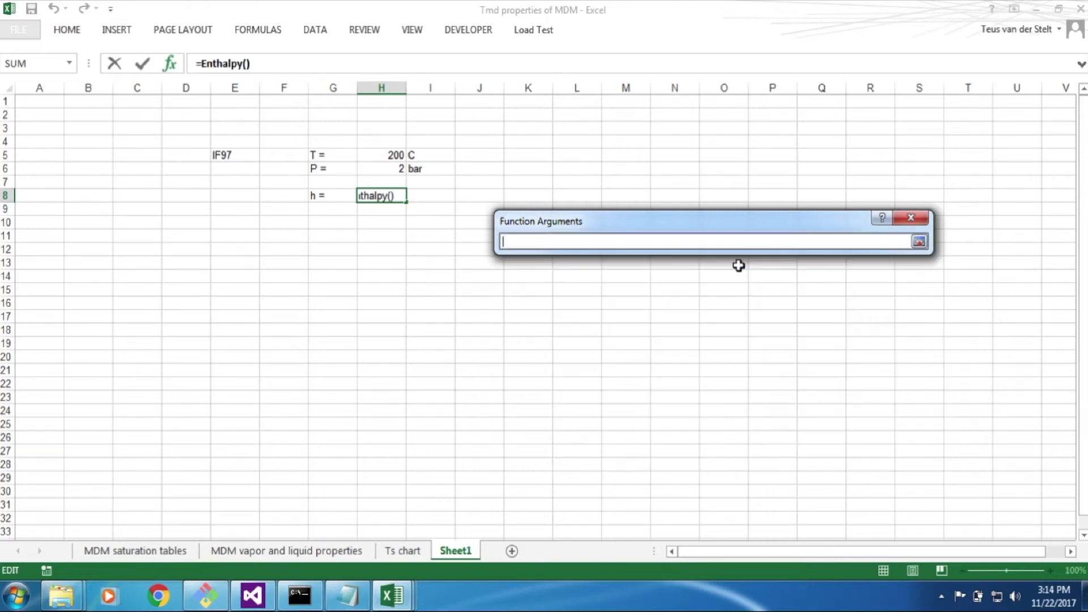
click(237, 155)
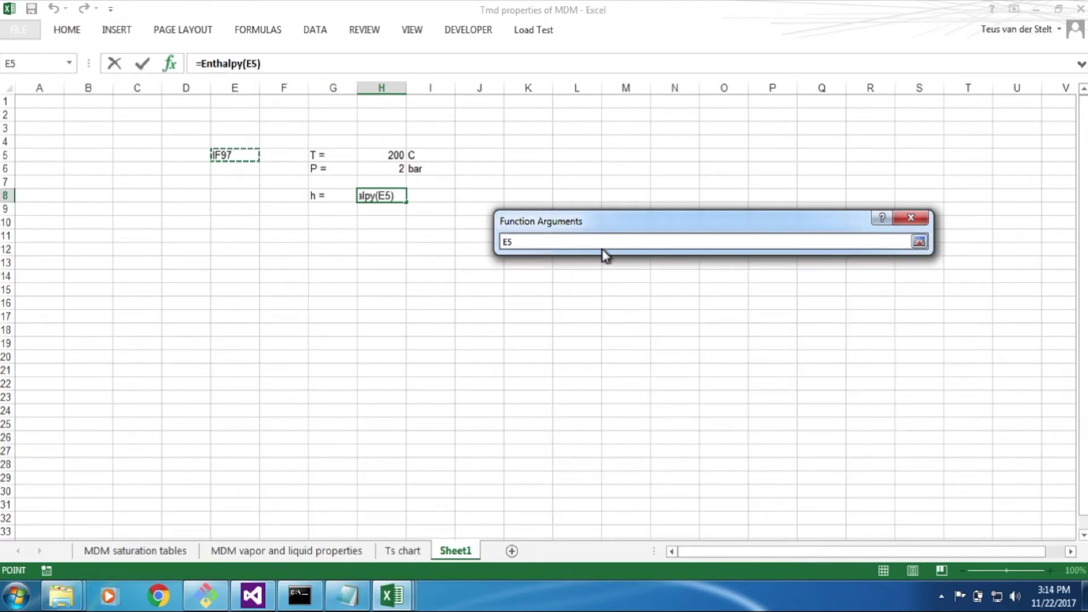
click(918, 243)
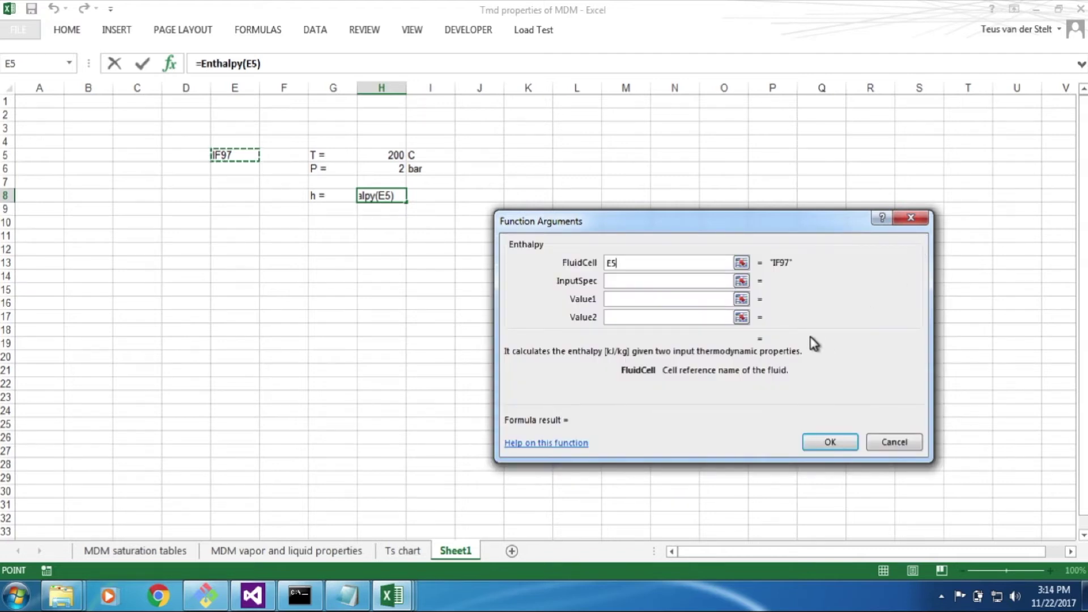
Set InputSpec "PT", Value1 H6 and Value2 H5, giving an enthalpy of 2870.779
click(715, 284)
click(714, 282)
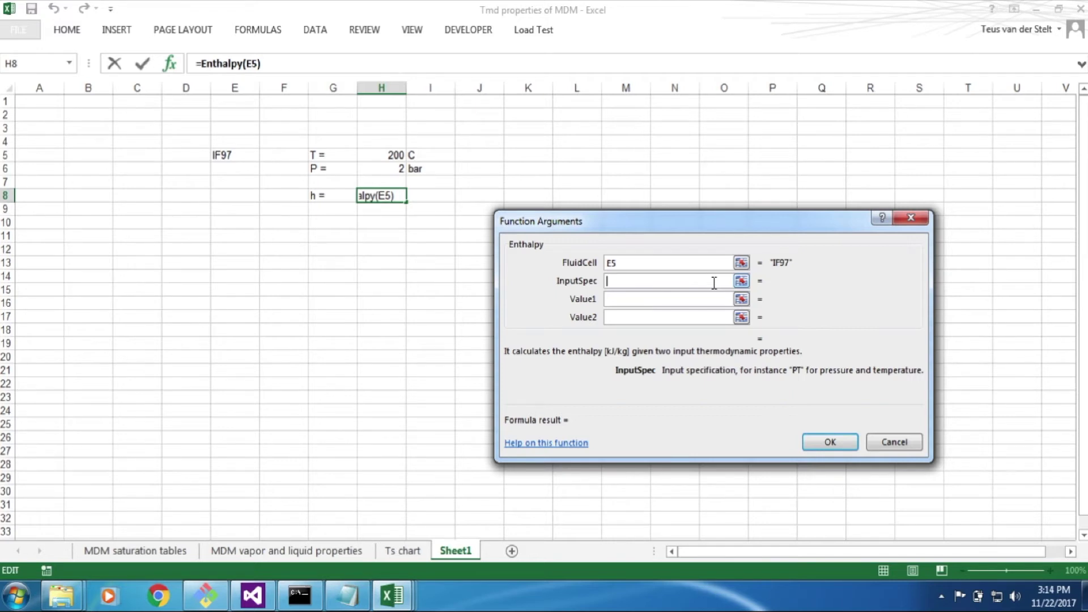
text("PT")
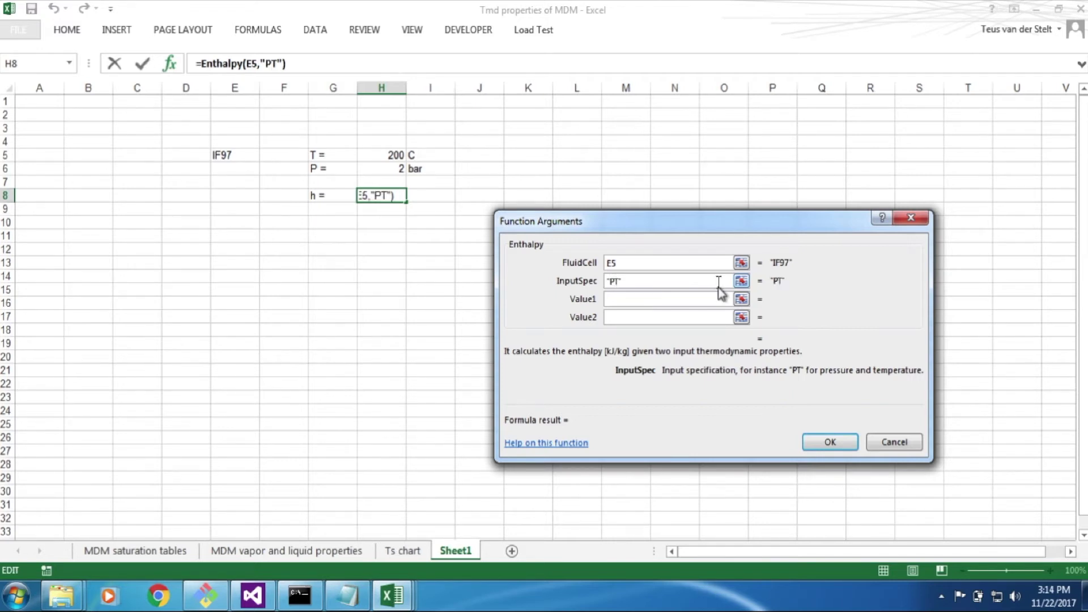
click(721, 299)
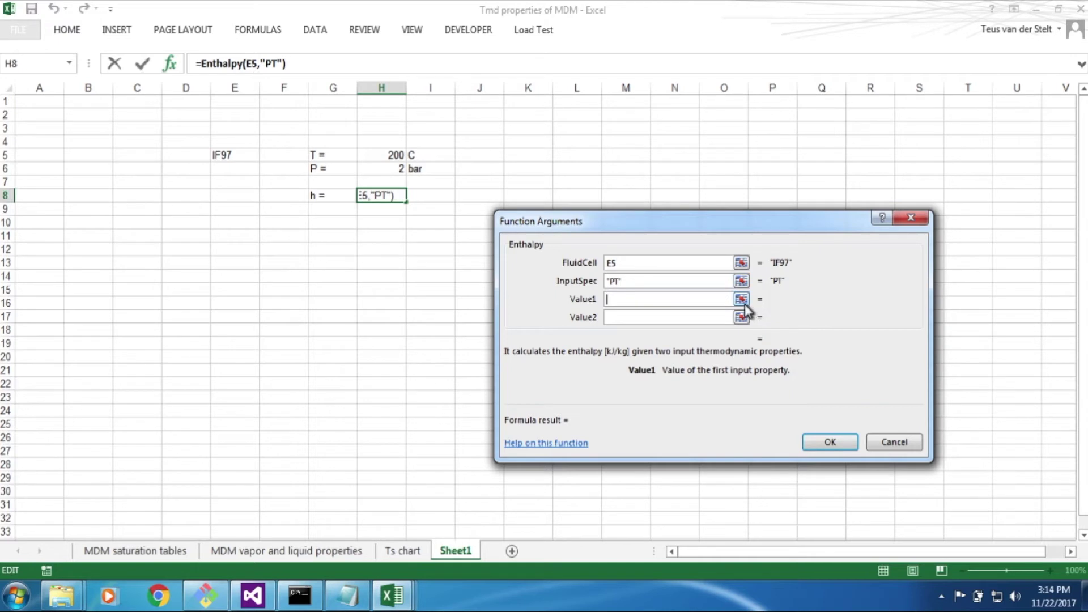
click(742, 299)
click(368, 169)
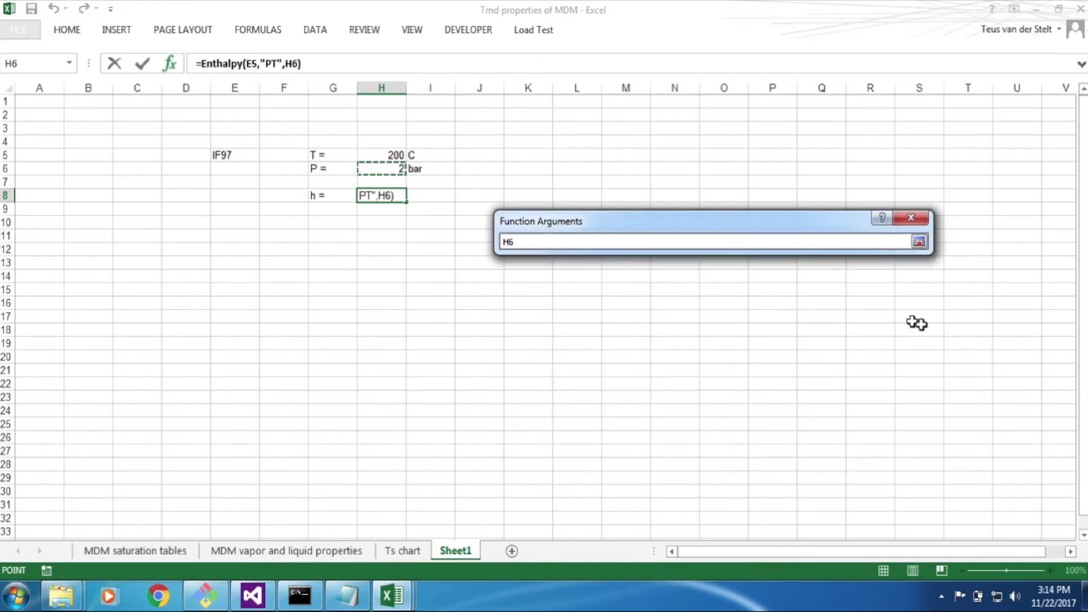
click(919, 242)
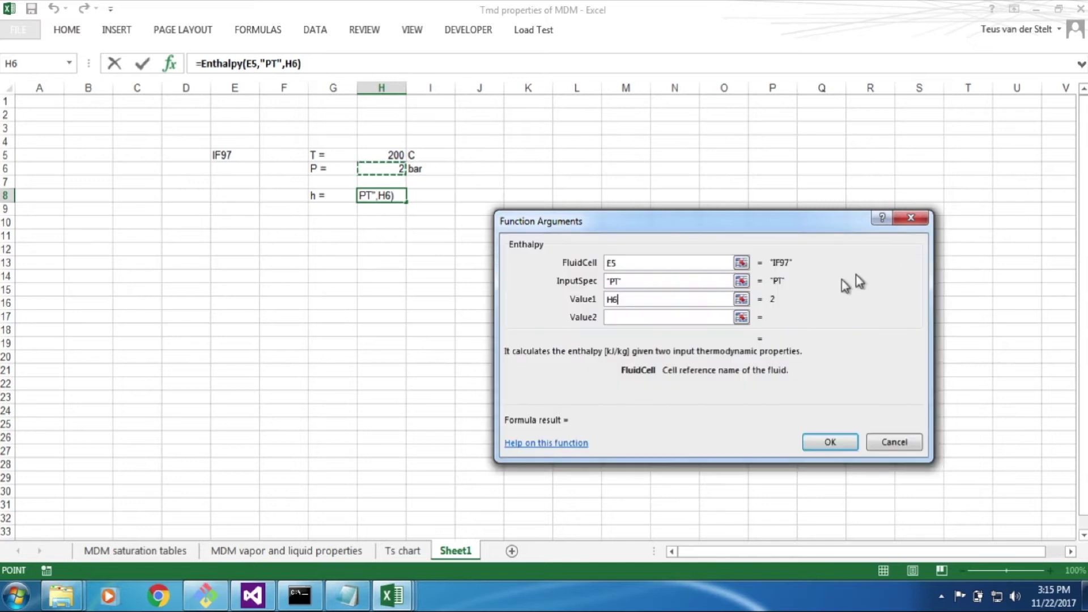
click(743, 317)
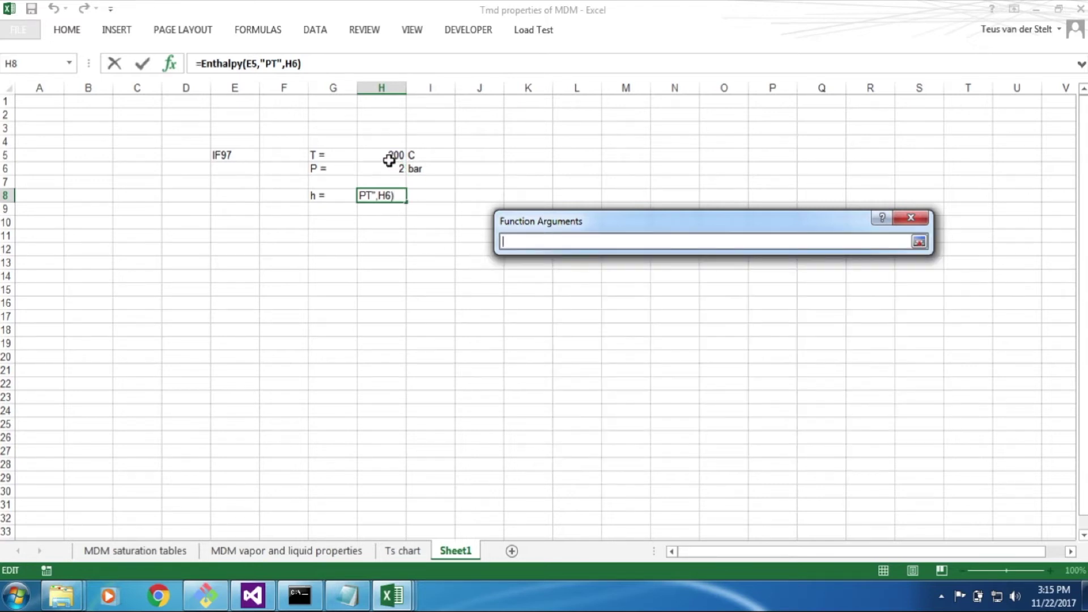
click(389, 159)
click(919, 242)
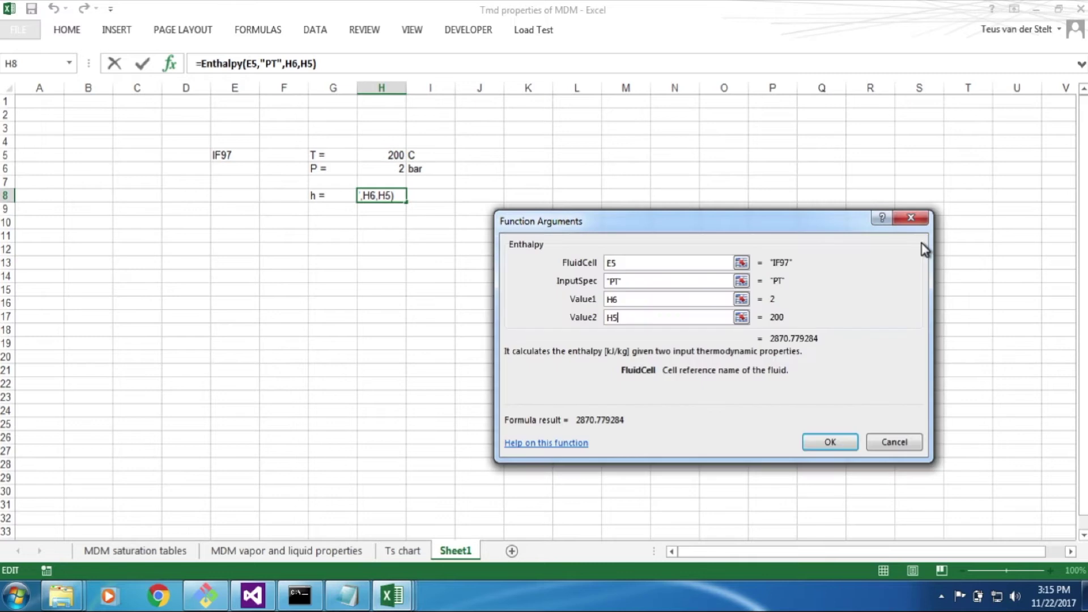
click(828, 441)
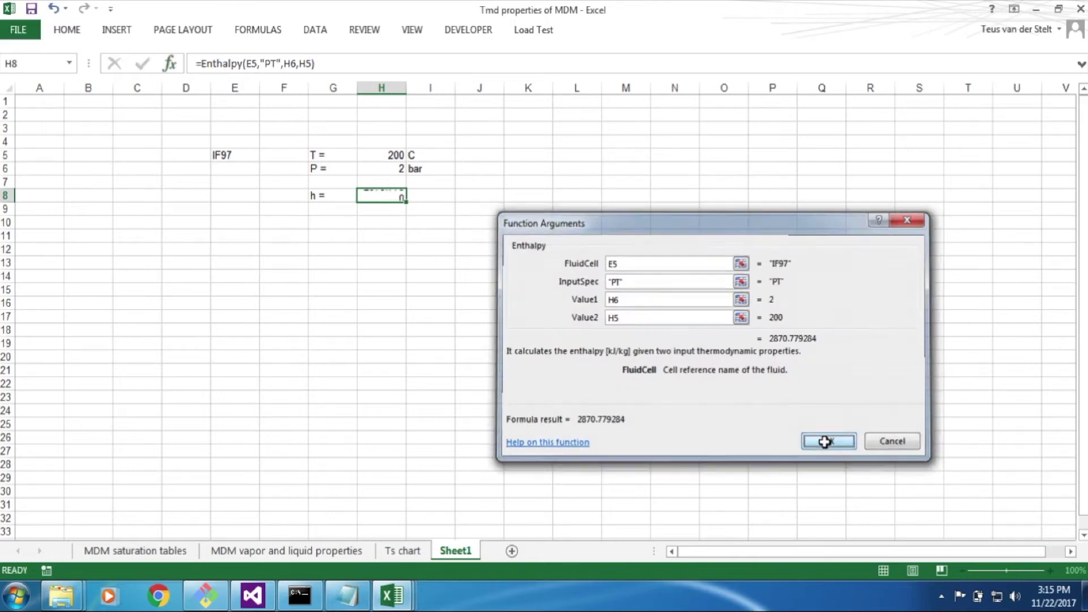
Type the unit kJ/kg in cell I8 beside the enthalpy result
click(418, 197)
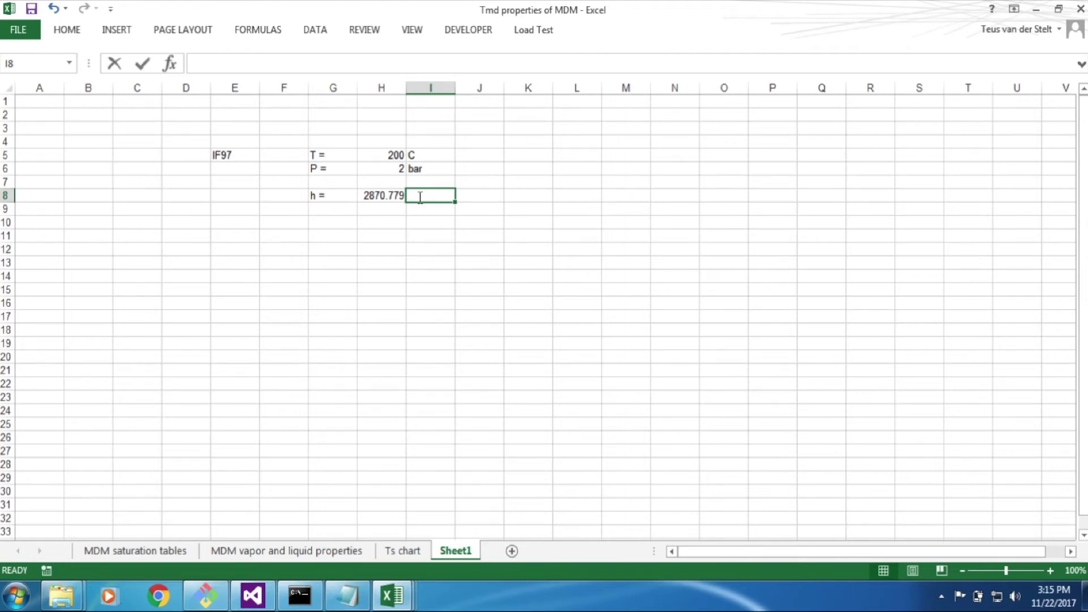
text(kJ/kg)
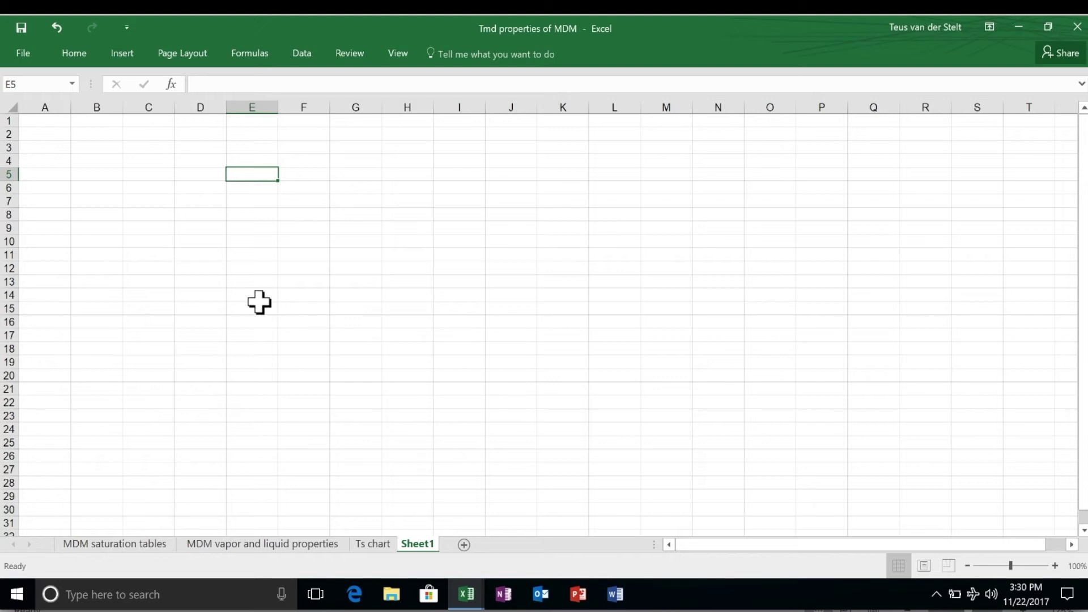
Insert the SetFluid function from the FluidProp category into cell E5
click(171, 84)
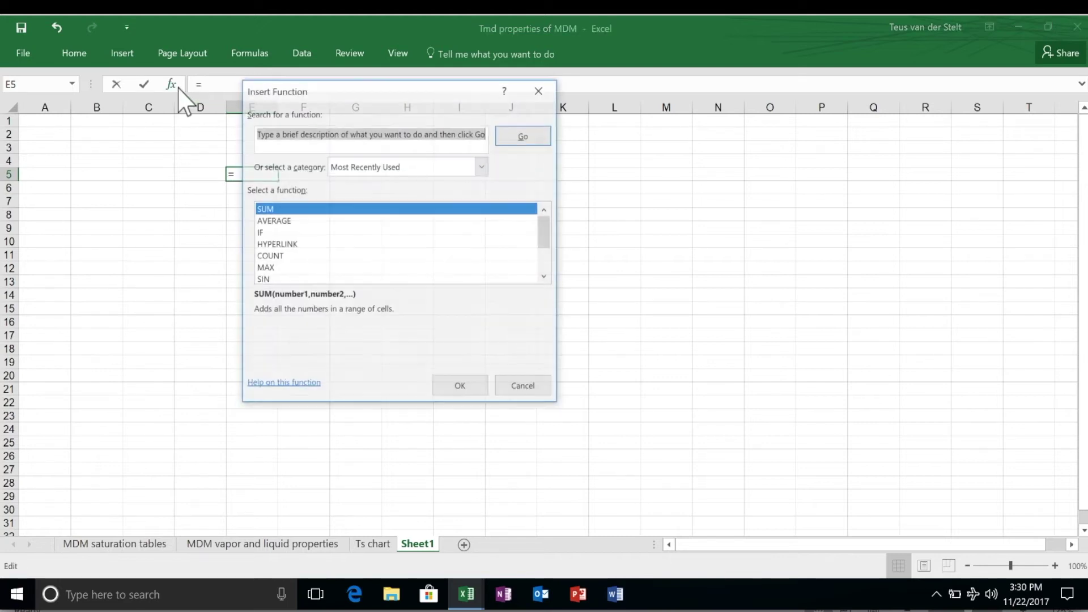
click(483, 166)
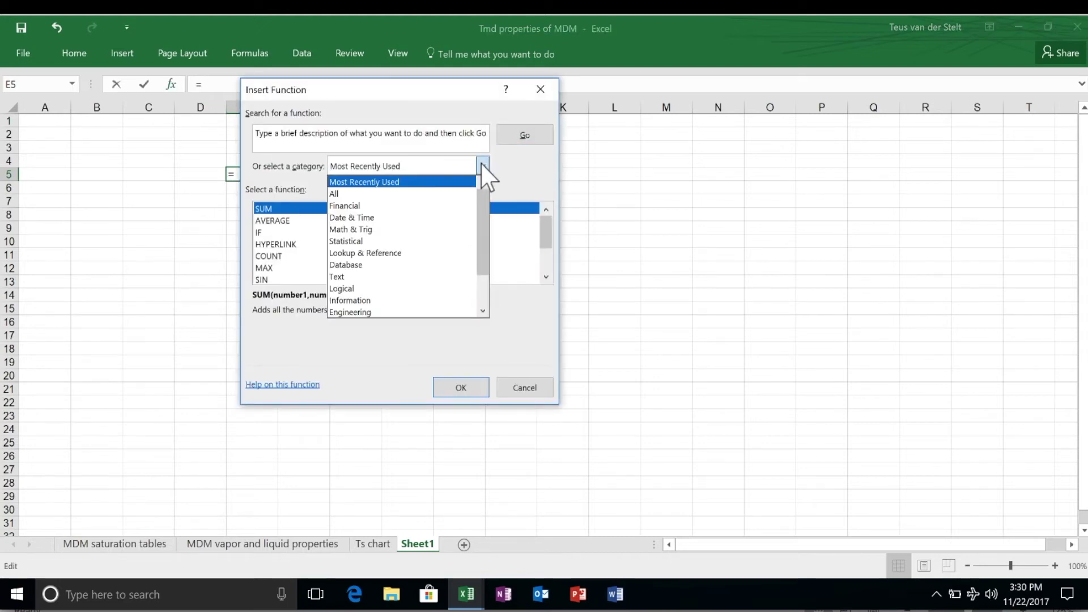
click(483, 302)
click(457, 312)
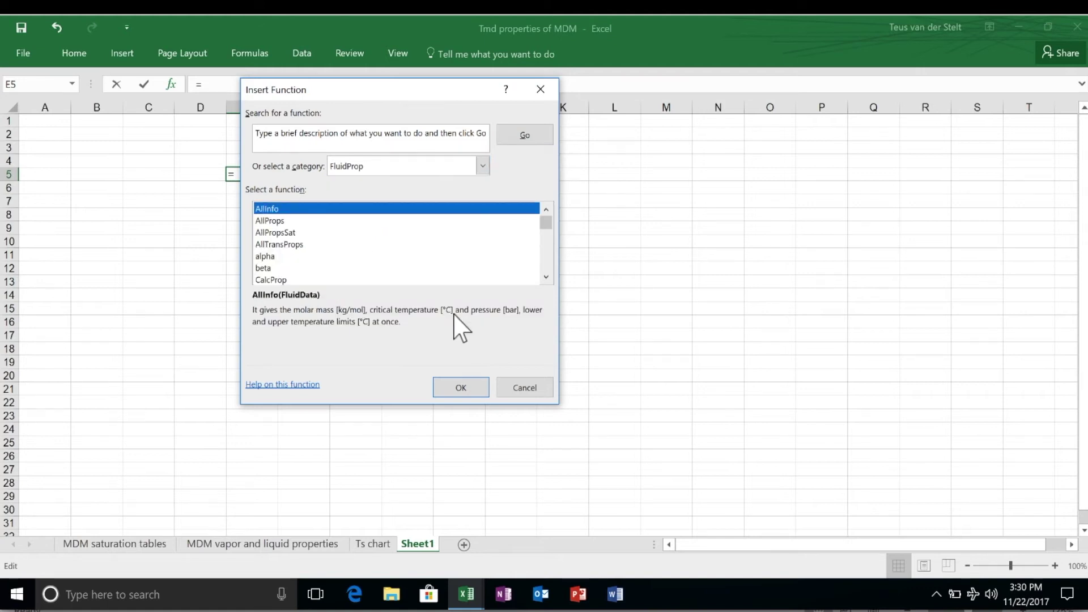
scroll(550, 260, down, 3)
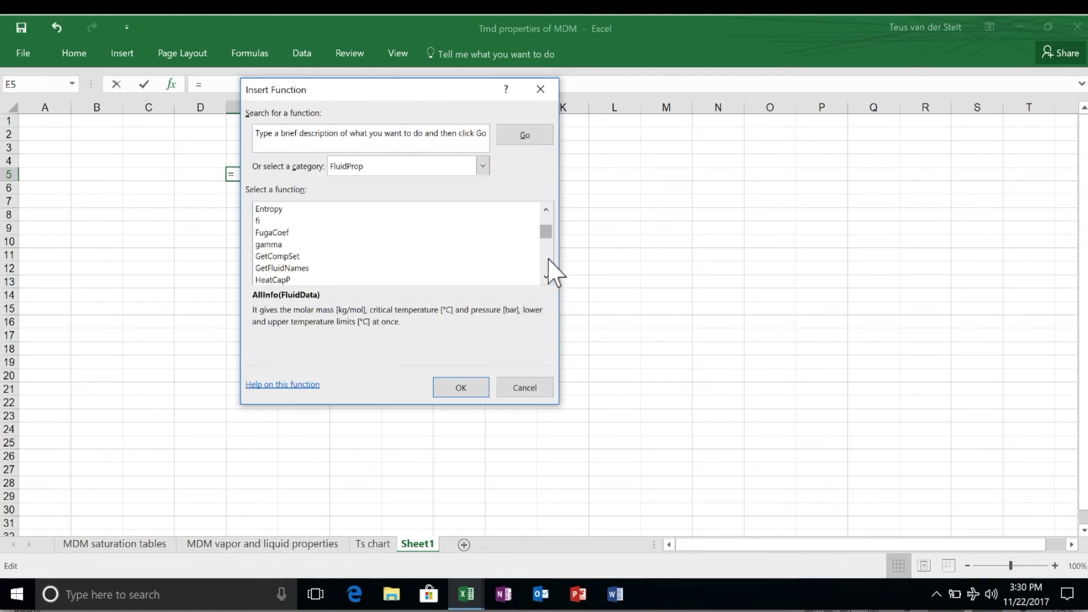
scroll(549, 260, down, 4)
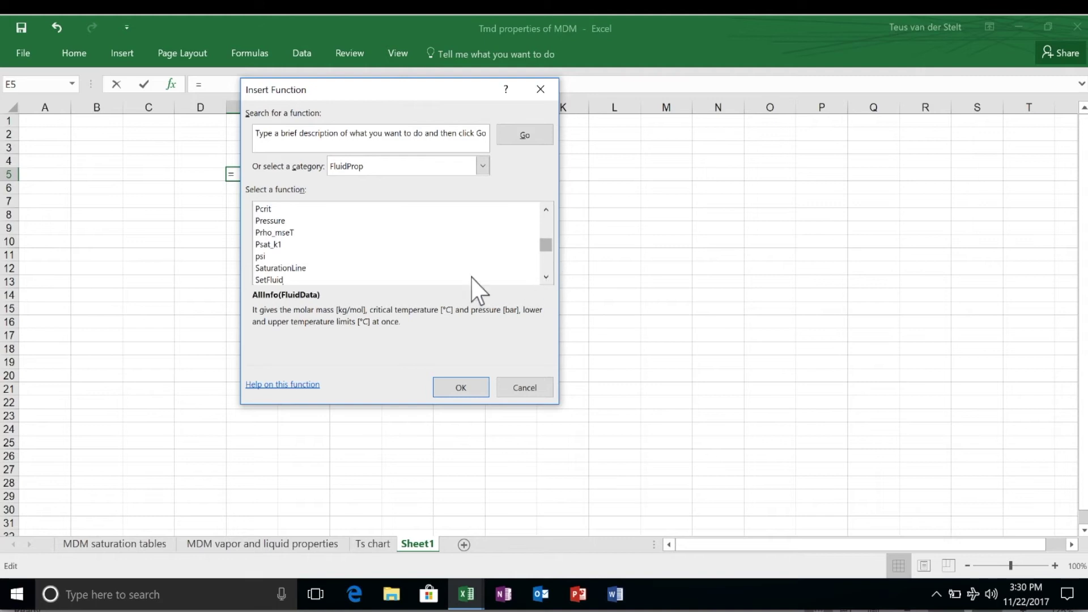
click(394, 280)
click(454, 388)
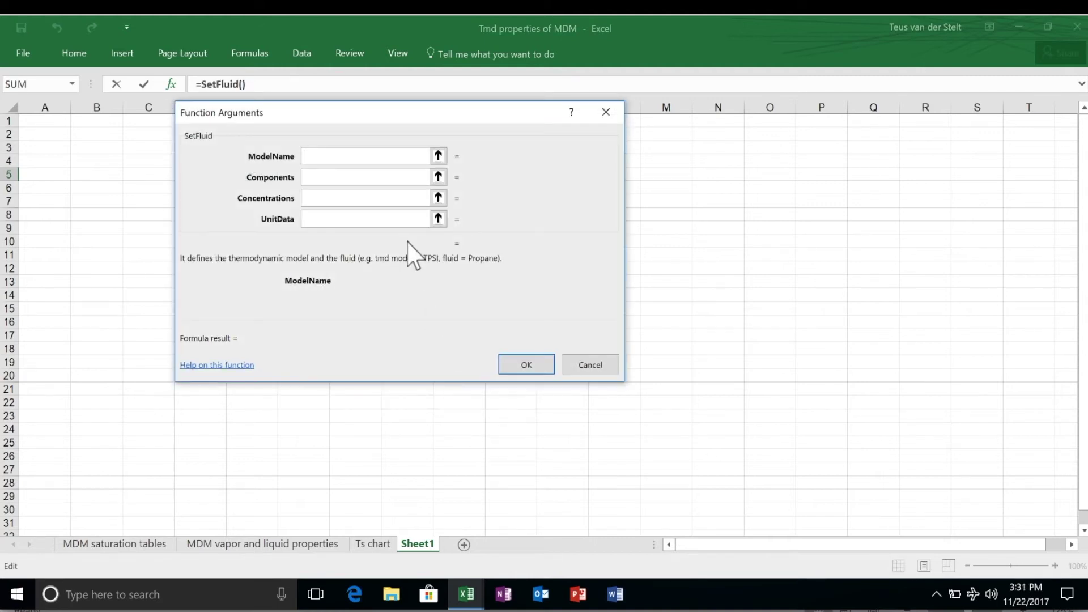
Fill SetFluid with "freeStanMix", "benzene/toluene", {0.5,0.5} and "SI", then confirm
text("freeStanMix")
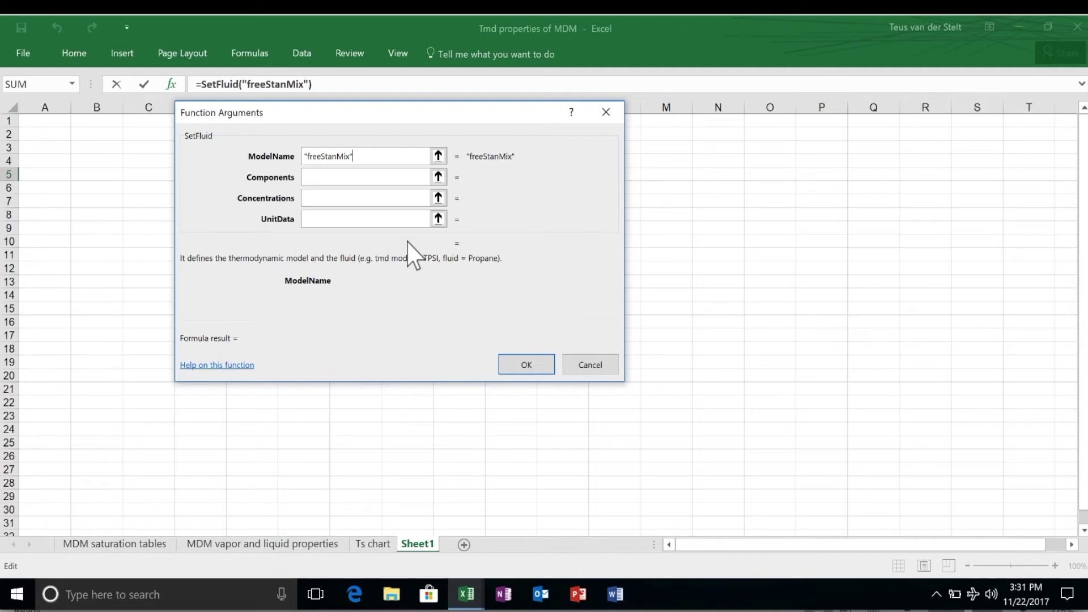
key(Tab)
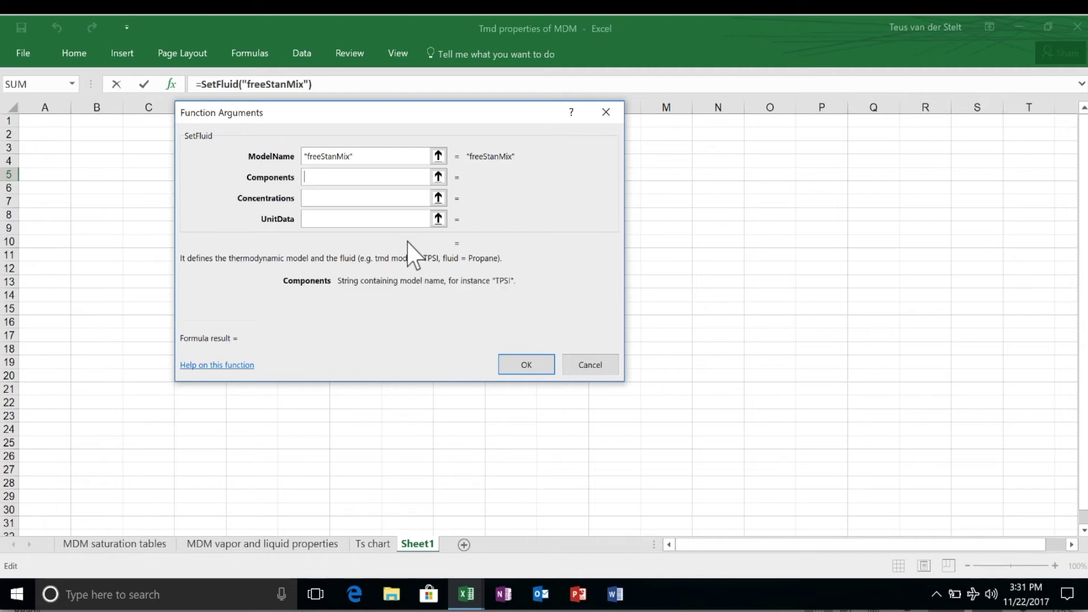
text("benzene/tolu)
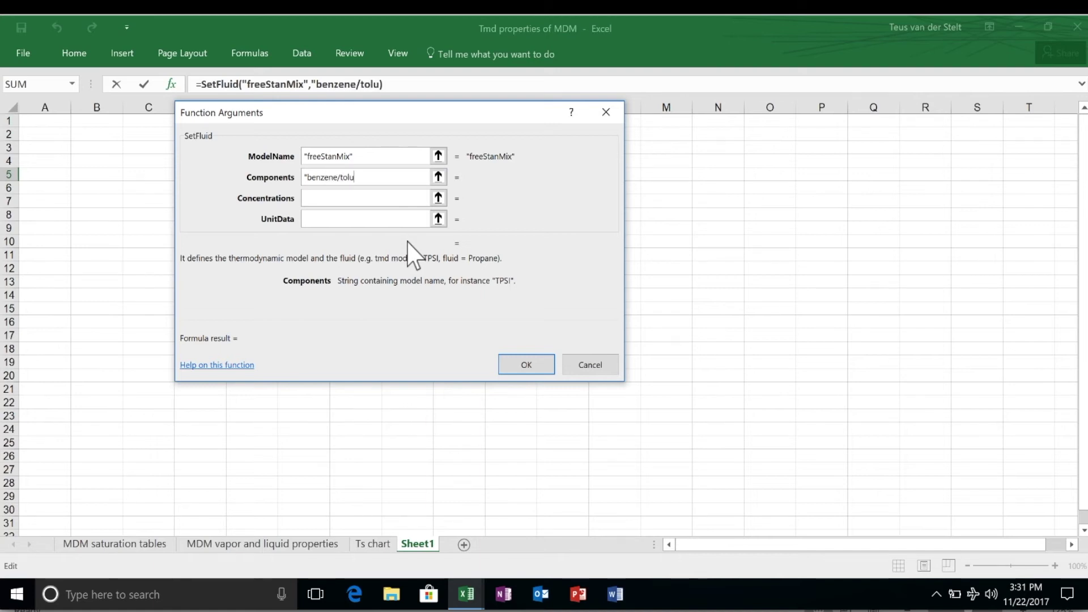
text(ene")
click(389, 201)
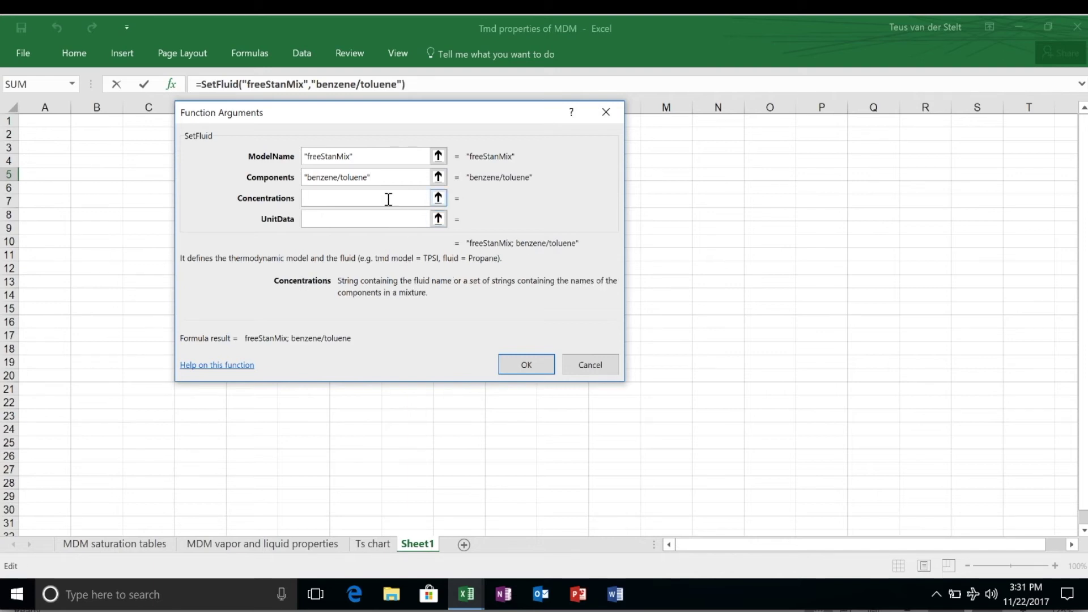
text({)
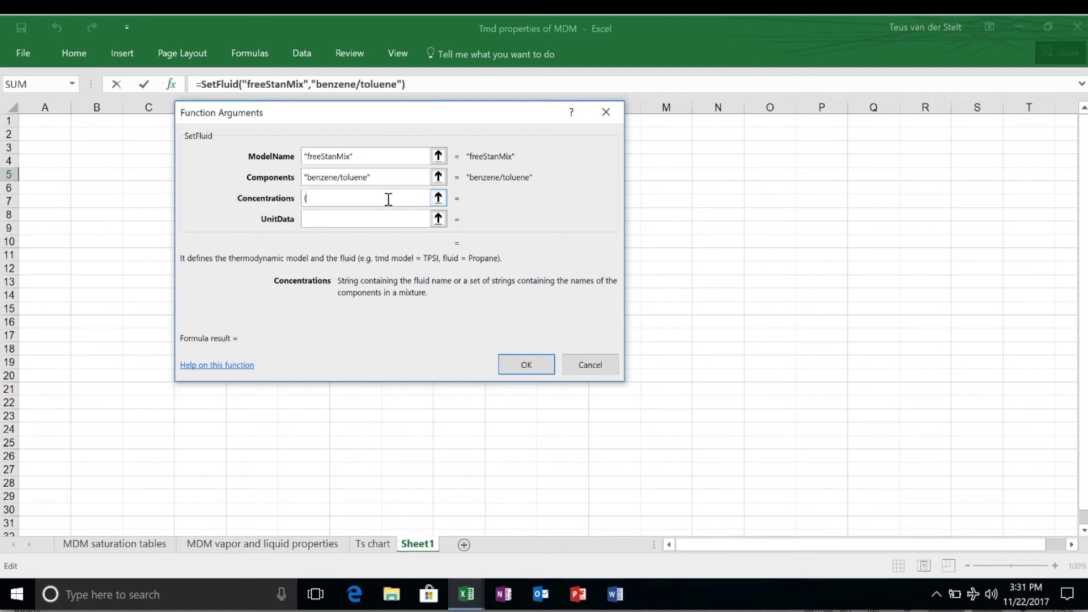
text(0.5,0.5})
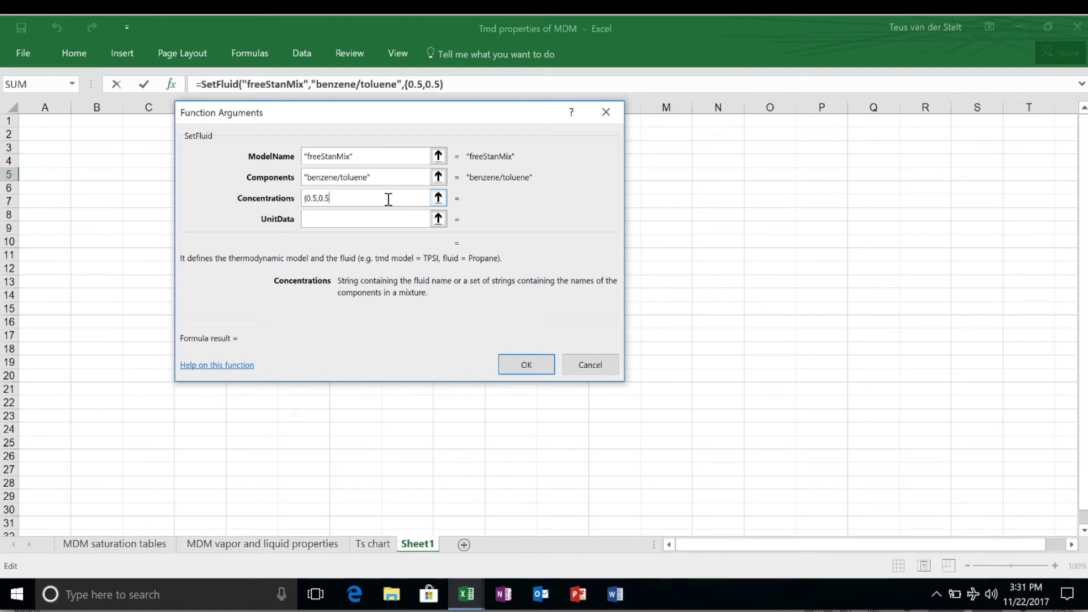
click(371, 218)
click(372, 218)
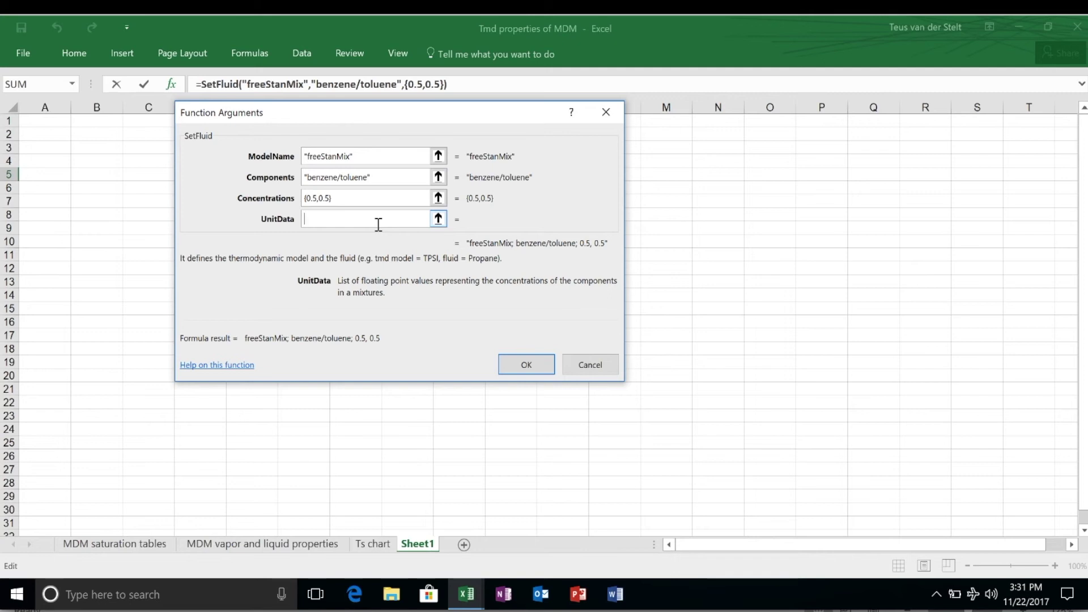
text(SI)
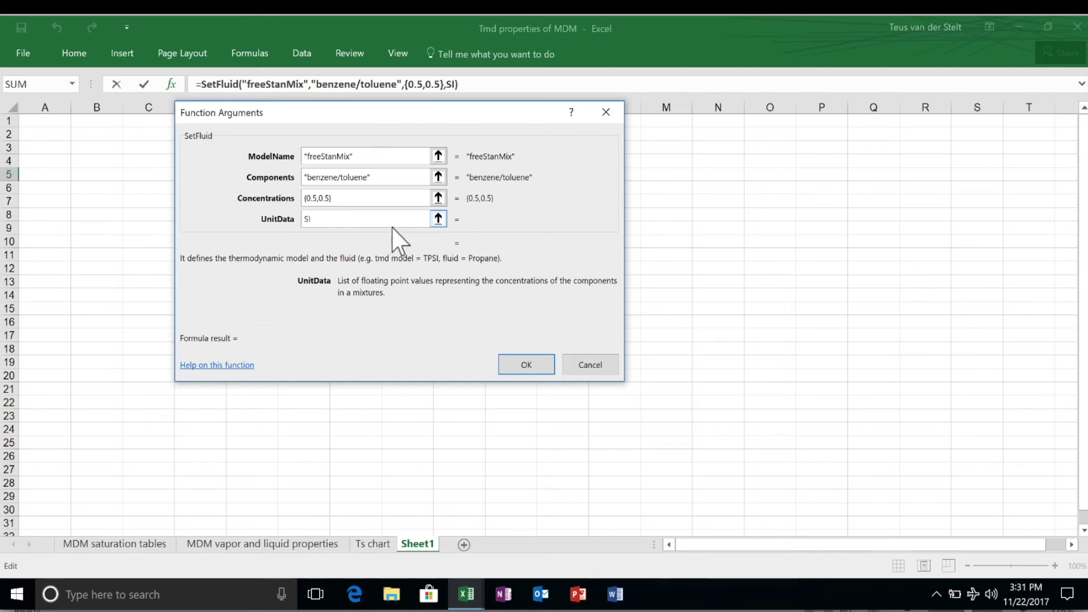
key(Tab)
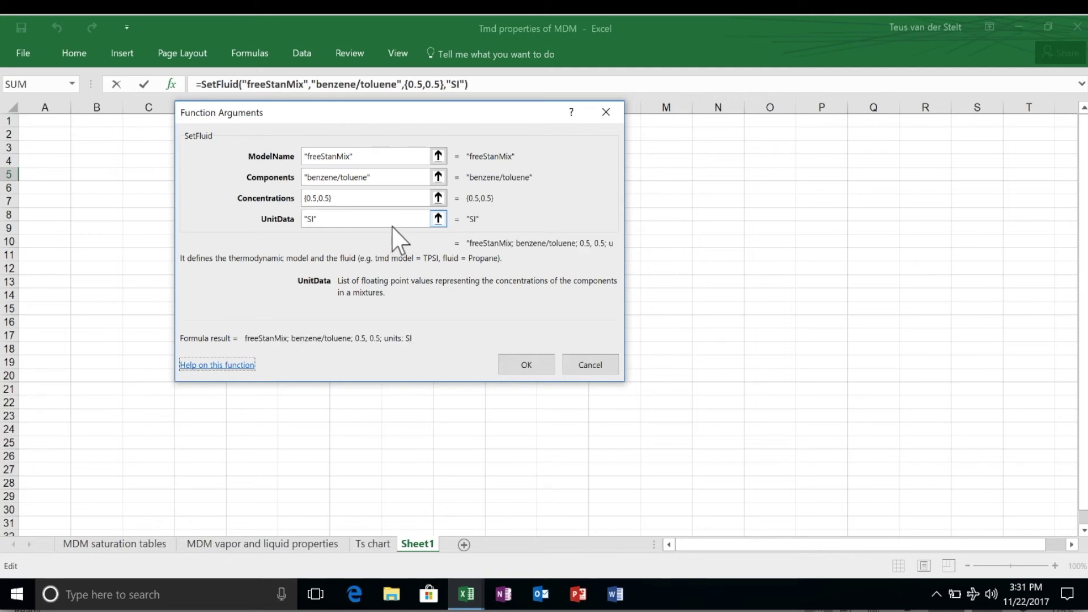
click(525, 367)
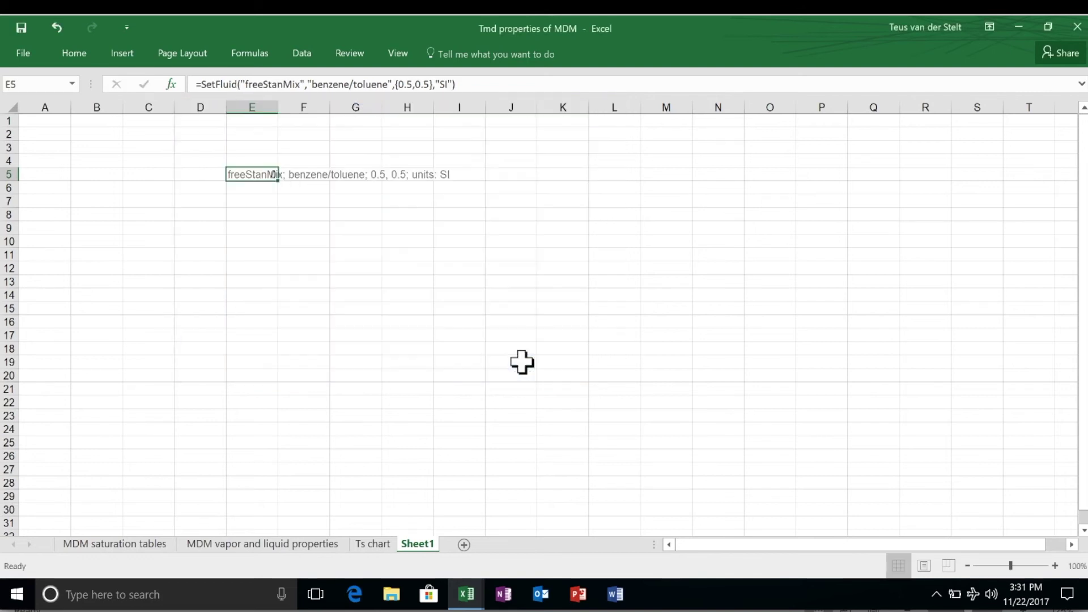
Enter the temperature row T = 500 K across E8:G8
click(272, 216)
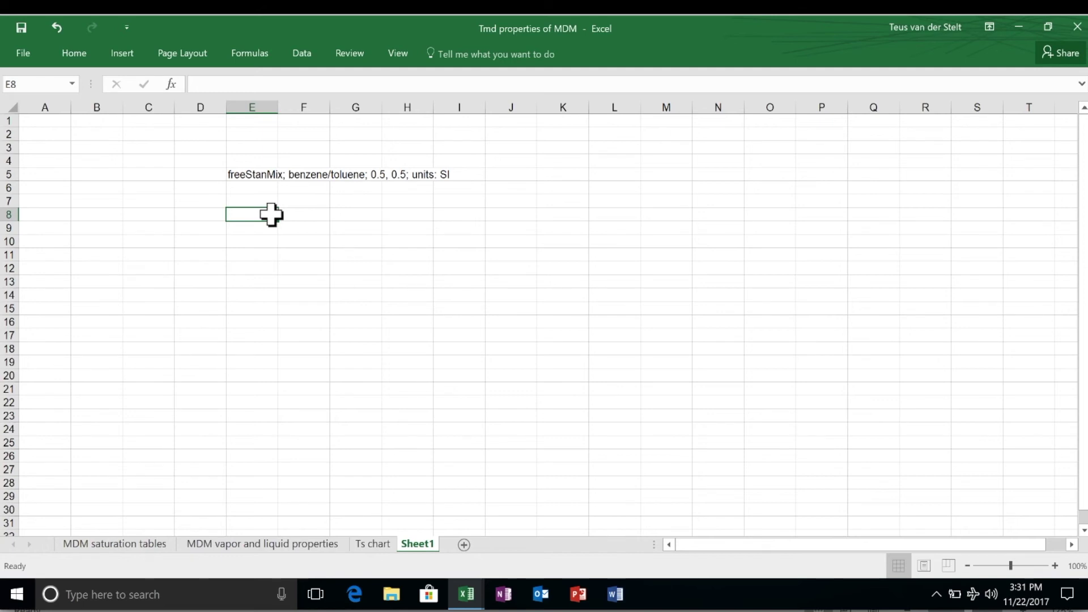
text(T)
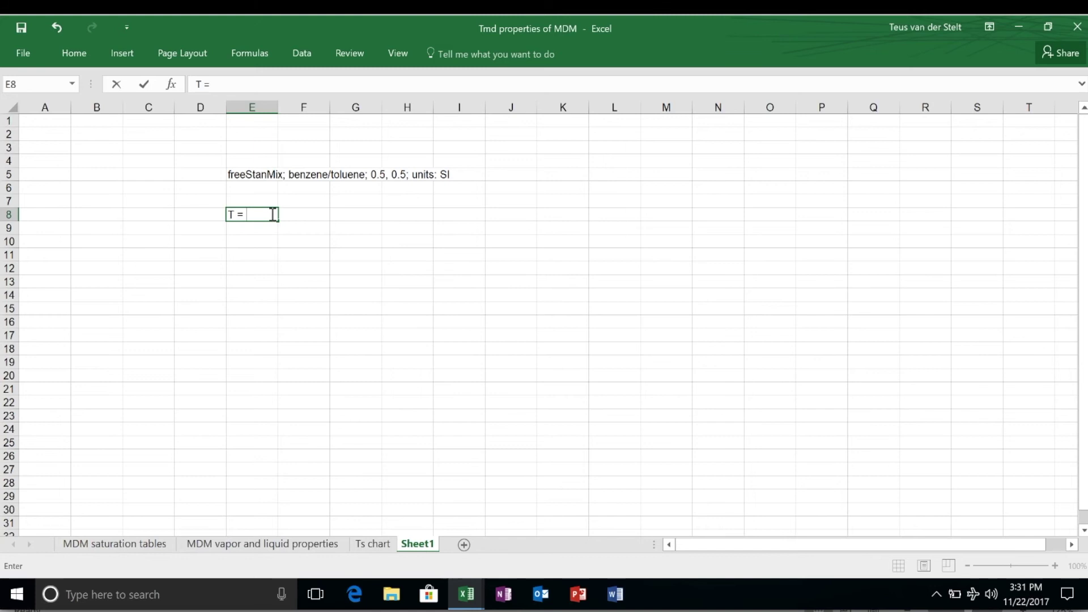
text( =)
key(Tab)
text(500)
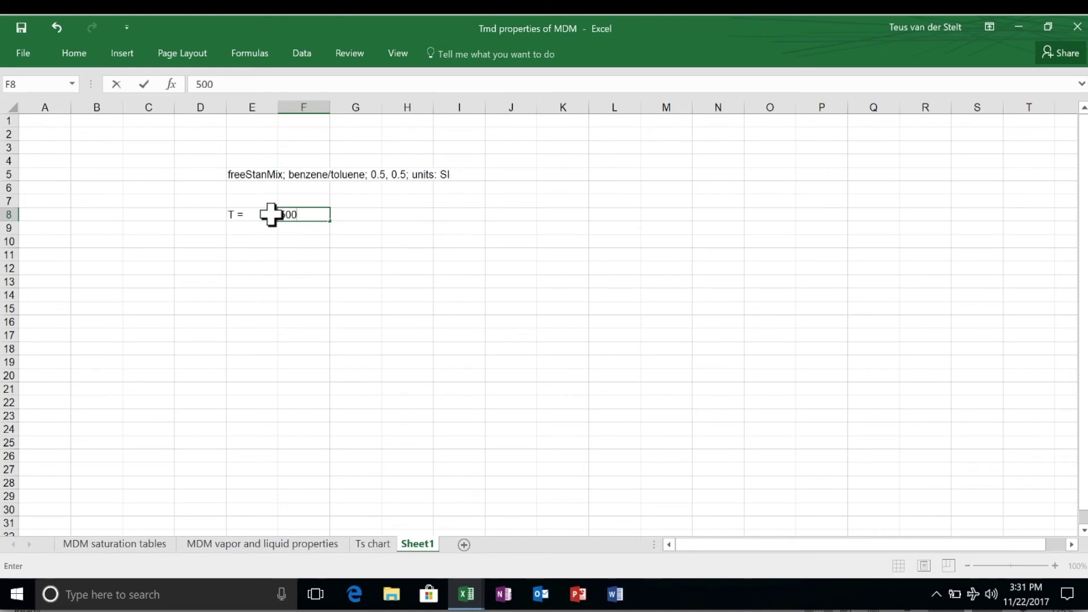
key(Tab)
text(K)
key(Return)
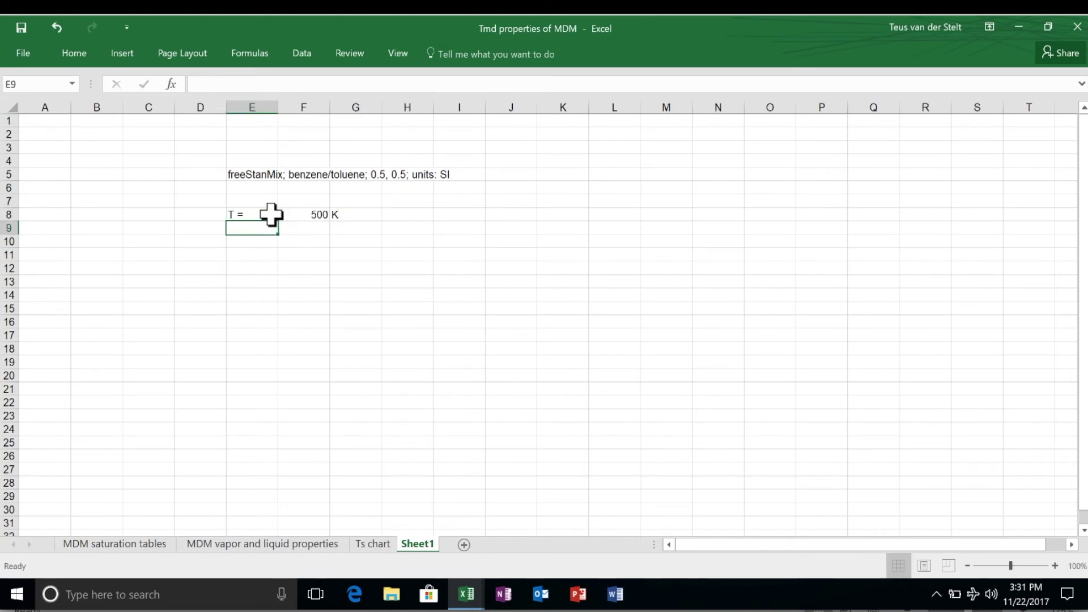
Enter the pressure row P = 100000 Pa in E9:G9 and an h = label in E11
text(P =)
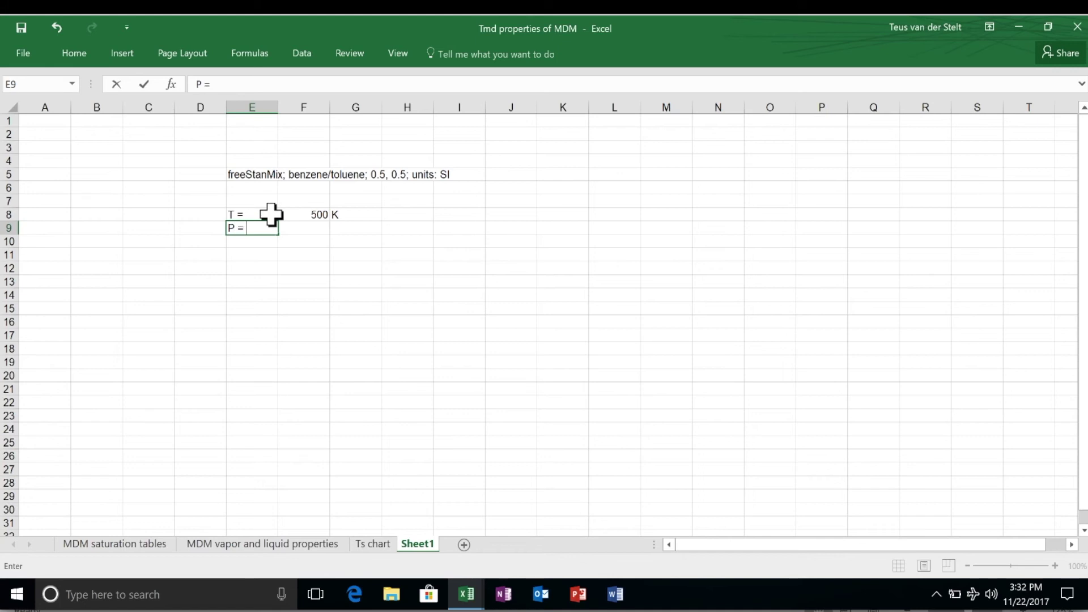
key(Tab)
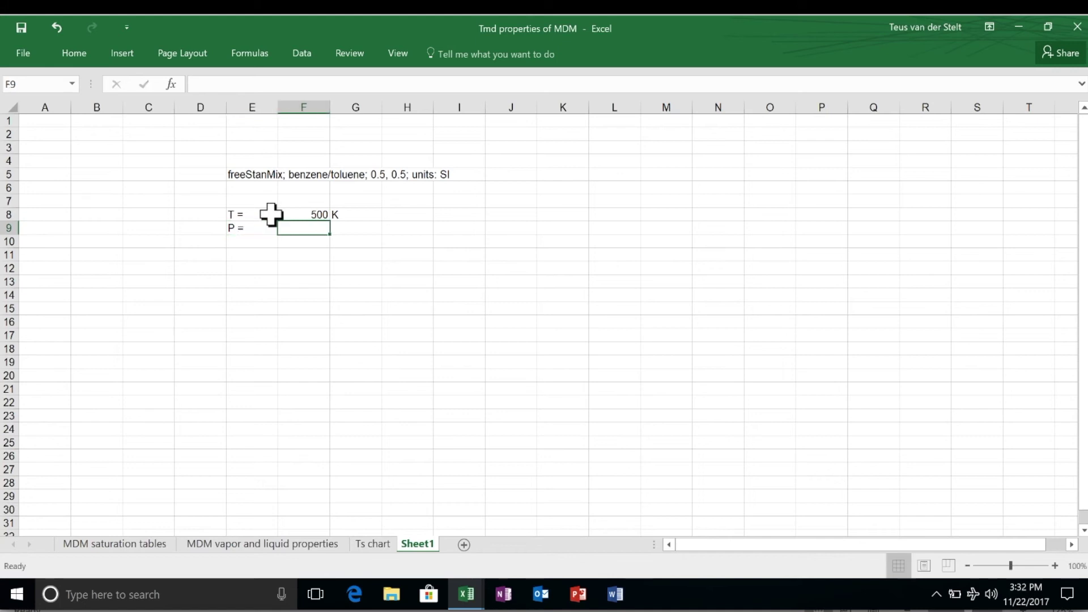
text(100000)
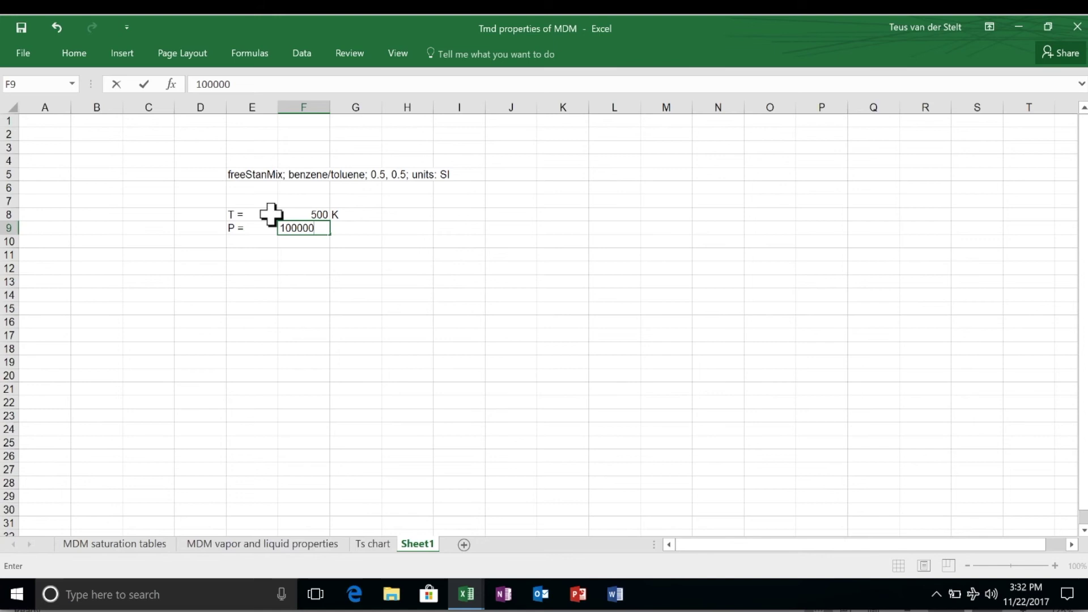
key(Tab)
text(Pa)
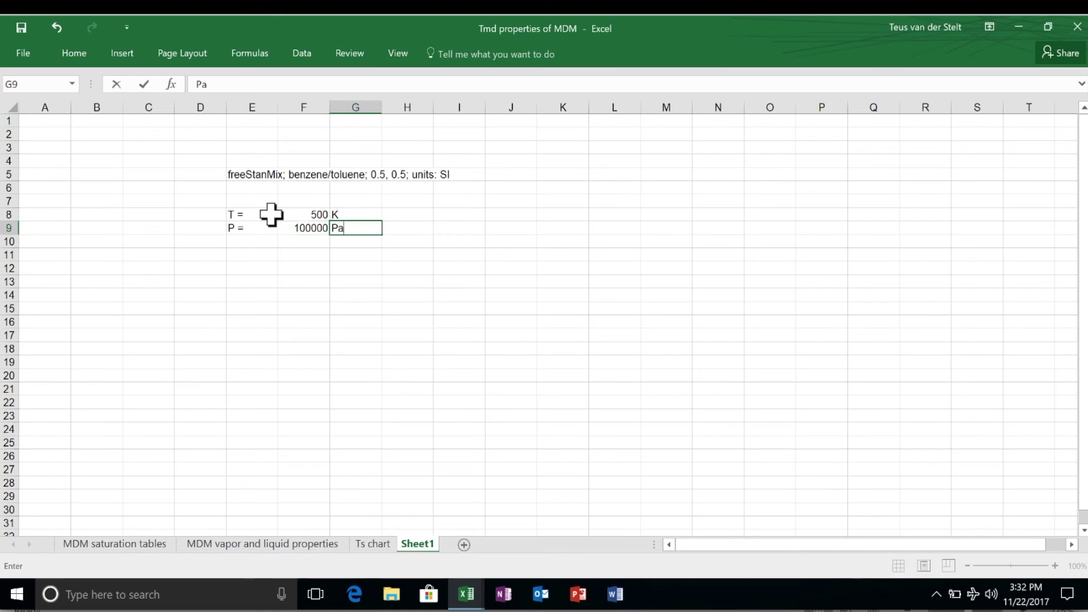
key(Return)
key(Return)
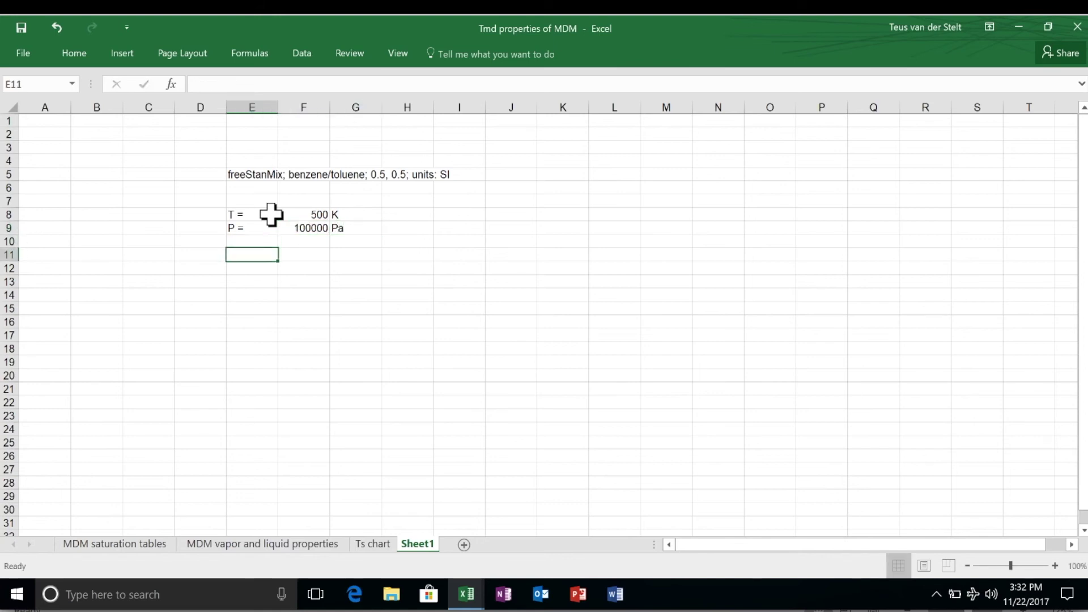
text(h =)
key(Tab)
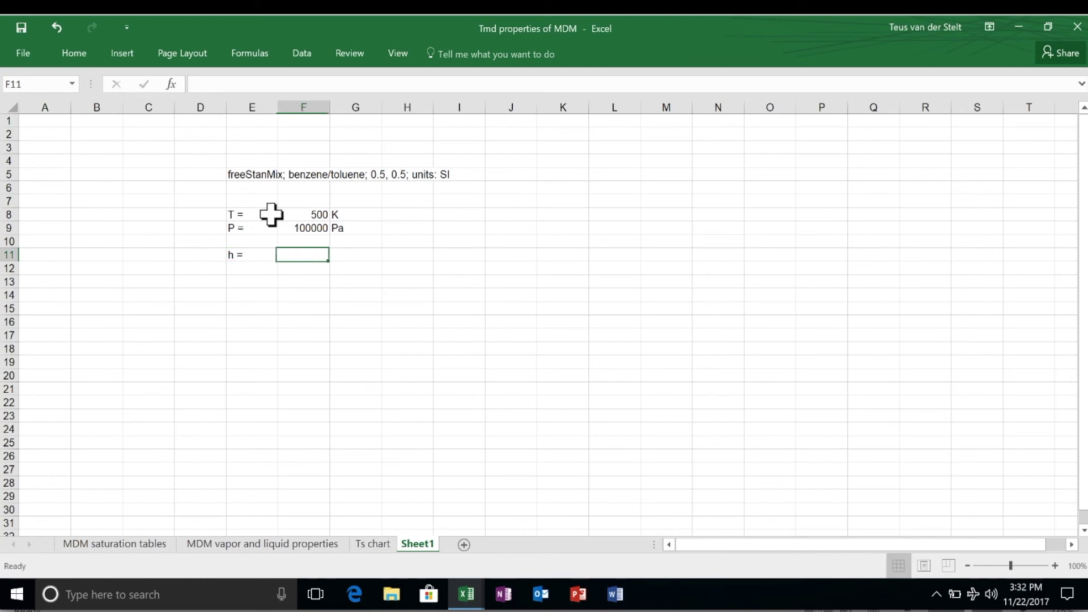
Start an Enthalpy formula in F11 with FluidData set to the E5 mixture
click(171, 84)
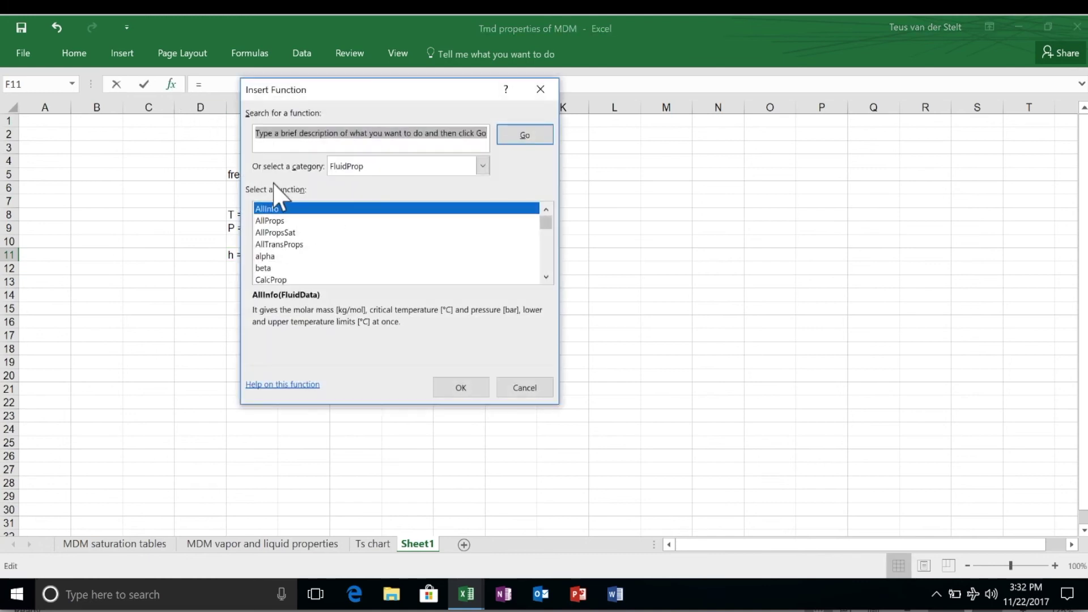
click(545, 272)
click(377, 256)
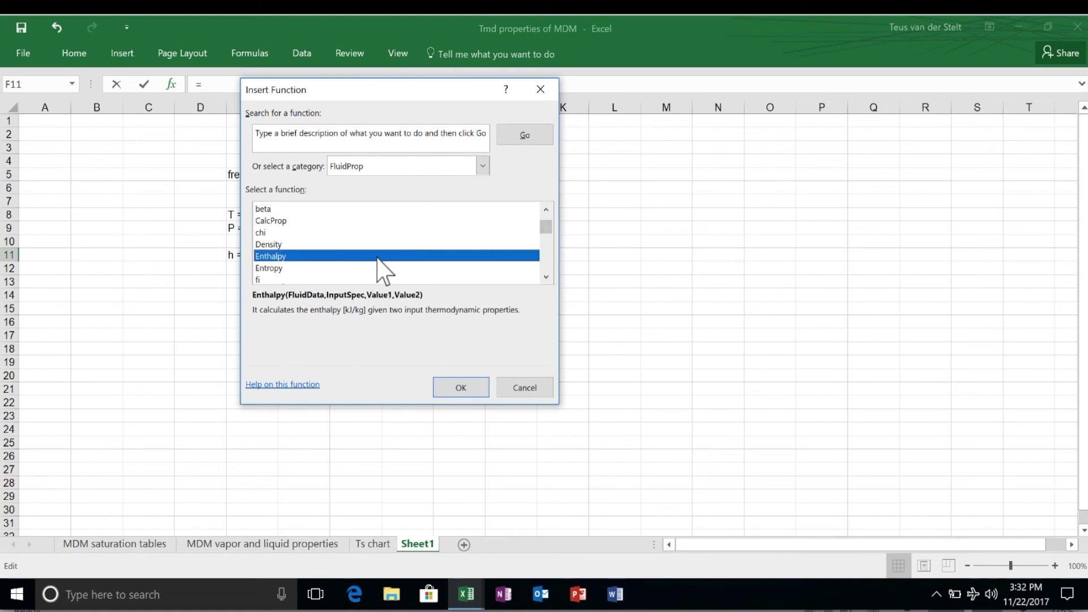
click(461, 388)
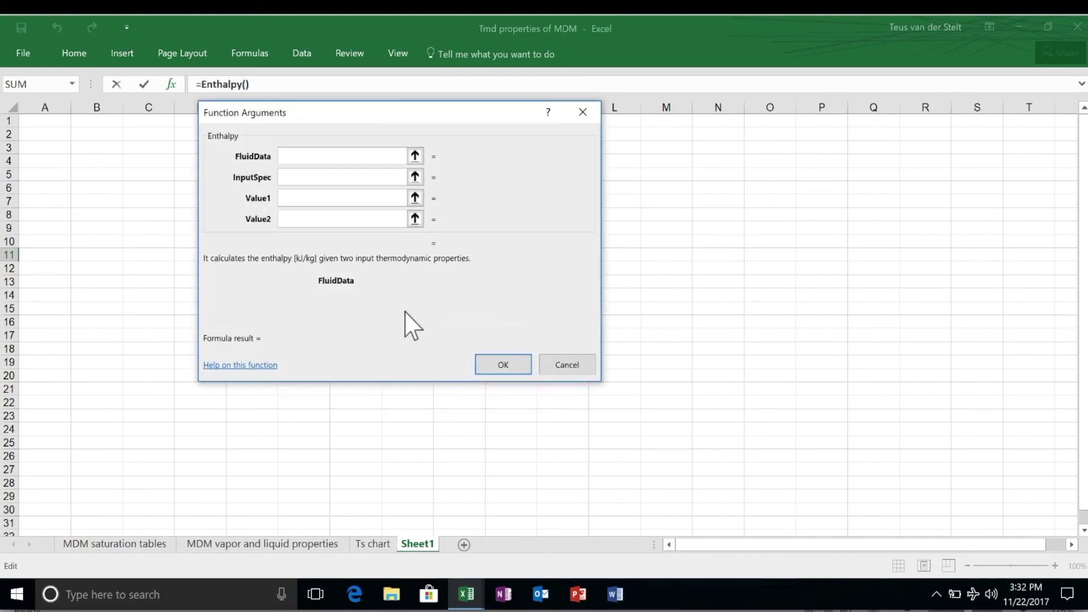
drag(368, 120, 602, 179)
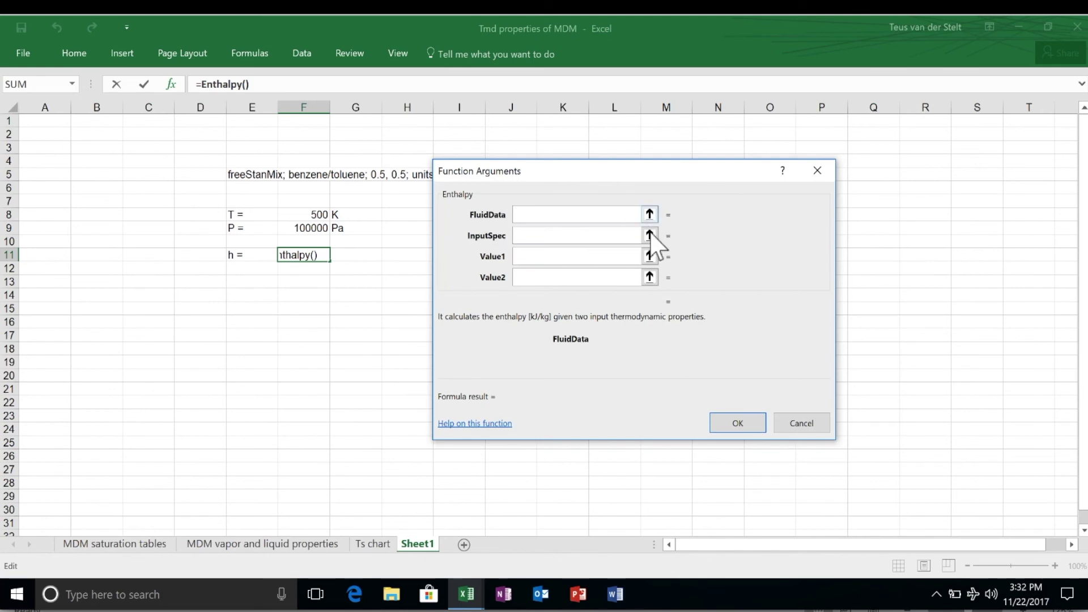
click(650, 215)
click(241, 174)
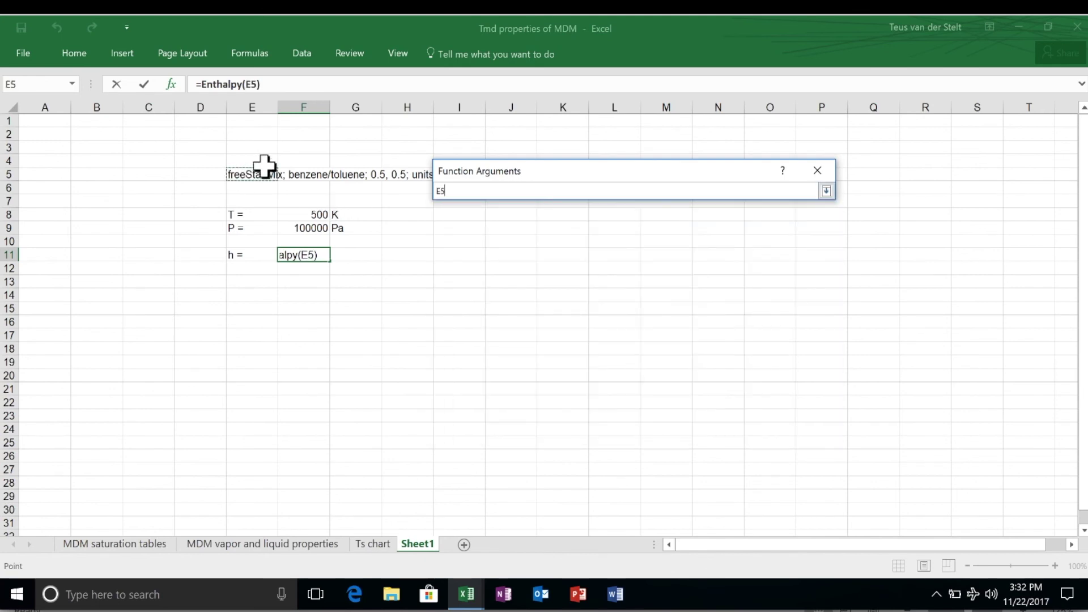
click(827, 193)
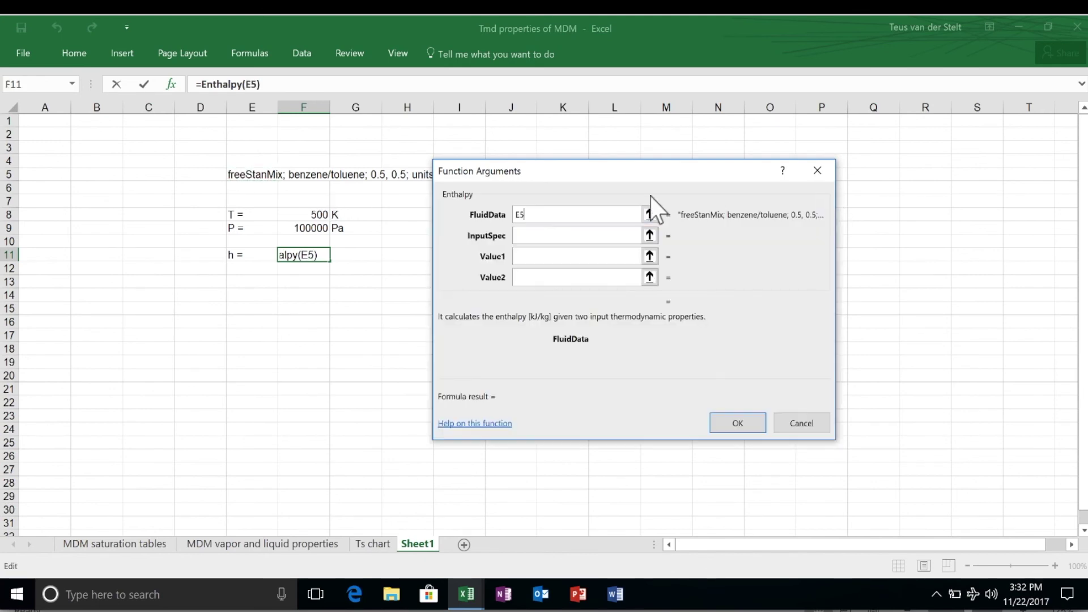
Set InputSpec "PT", Value1 F9 and Value2 F8, giving an enthalpy of 293921.3
click(613, 236)
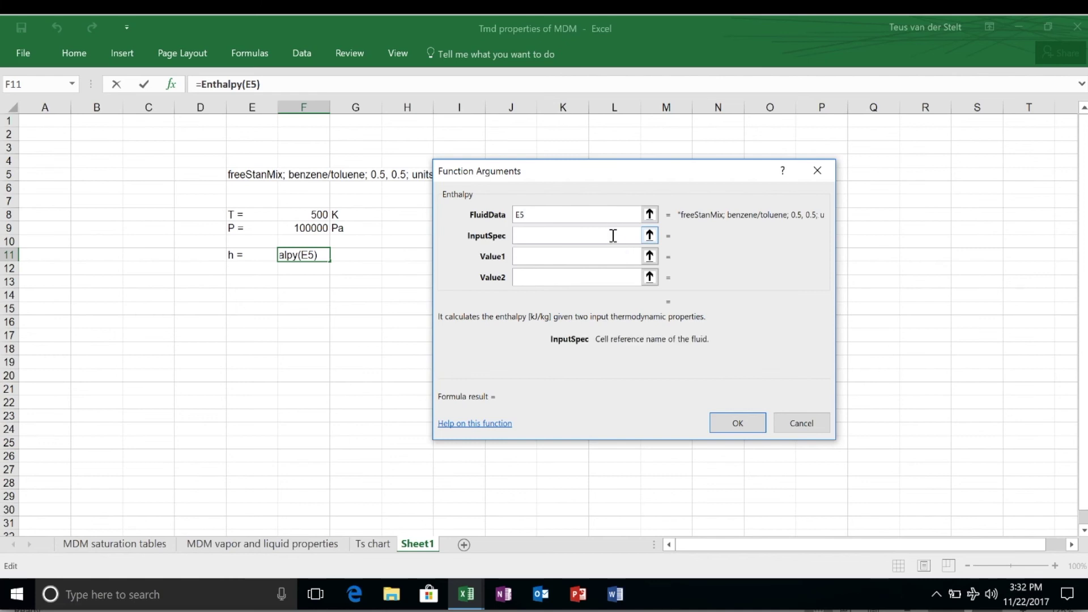
text("PT")
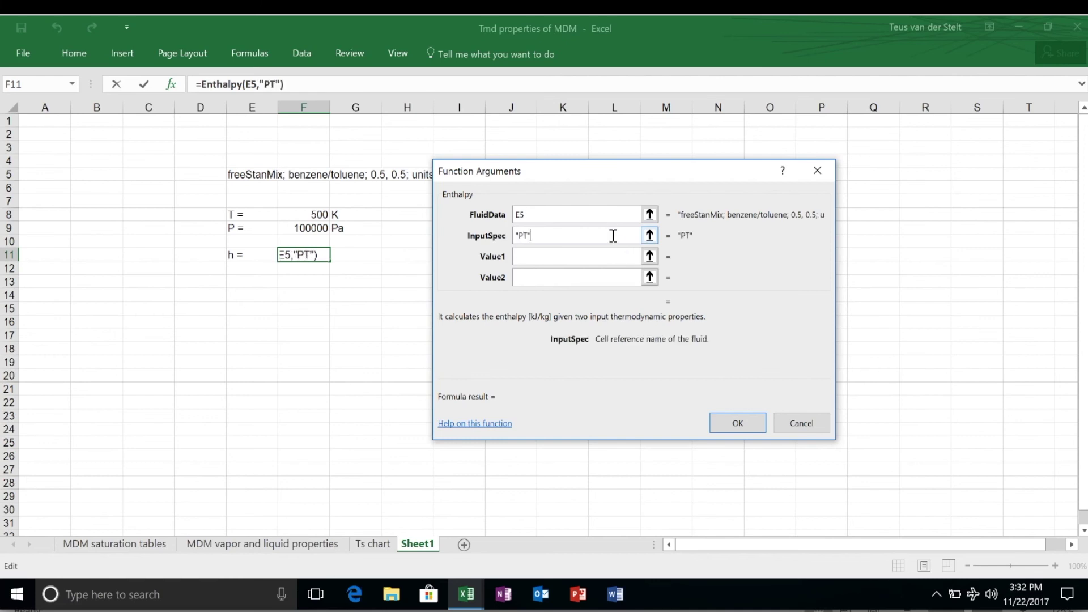
click(650, 257)
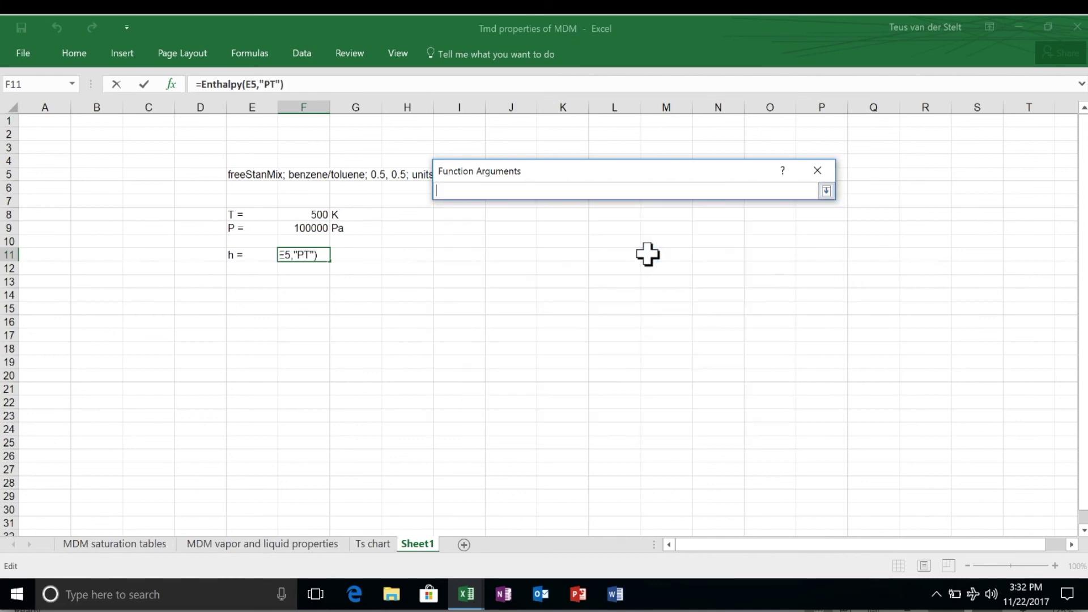
click(298, 227)
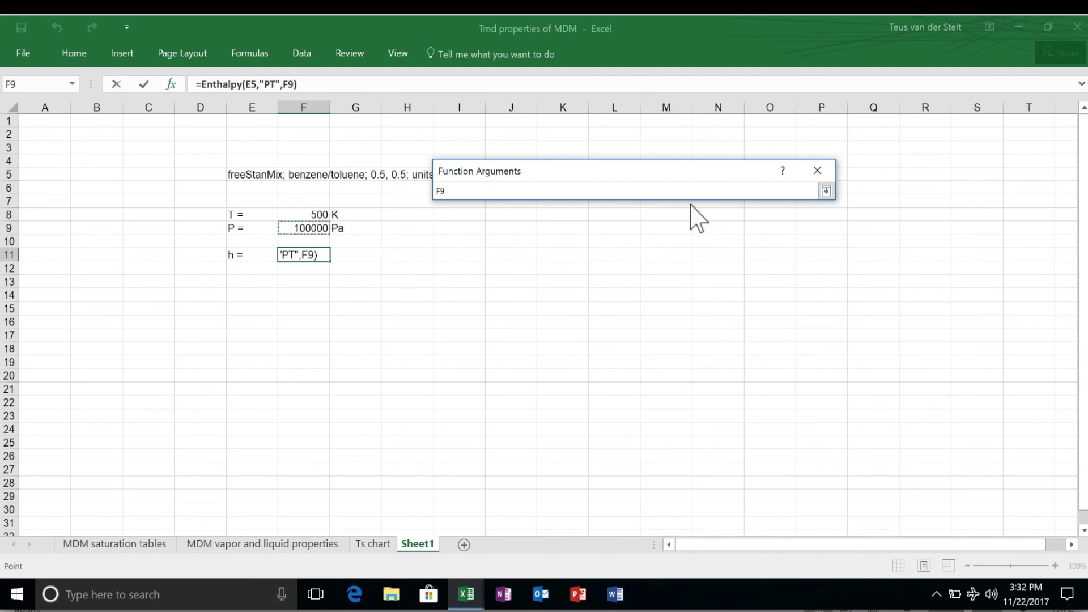
click(827, 191)
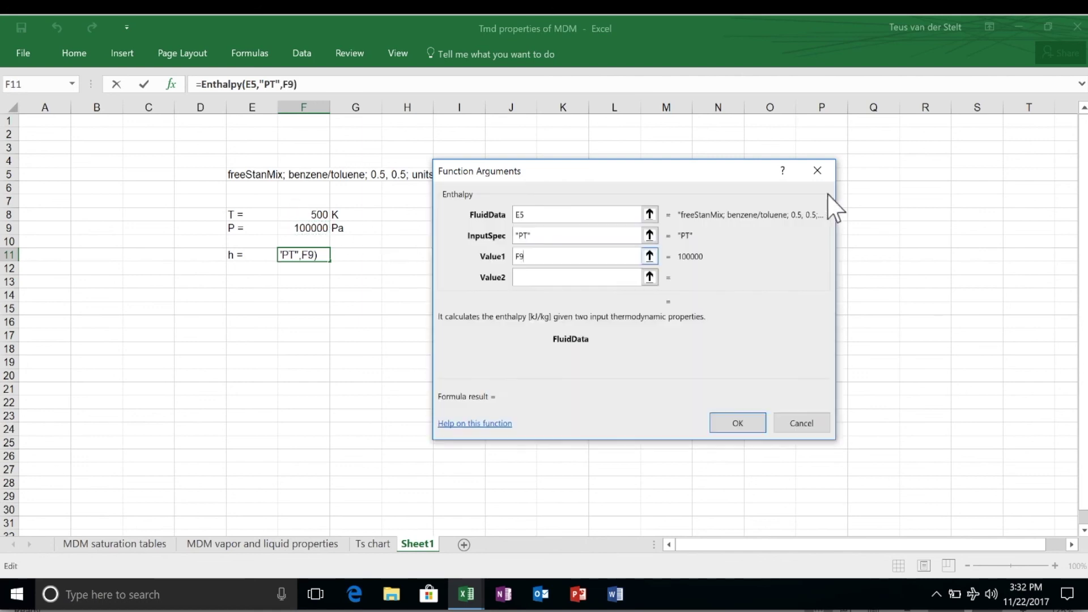
click(650, 272)
click(315, 216)
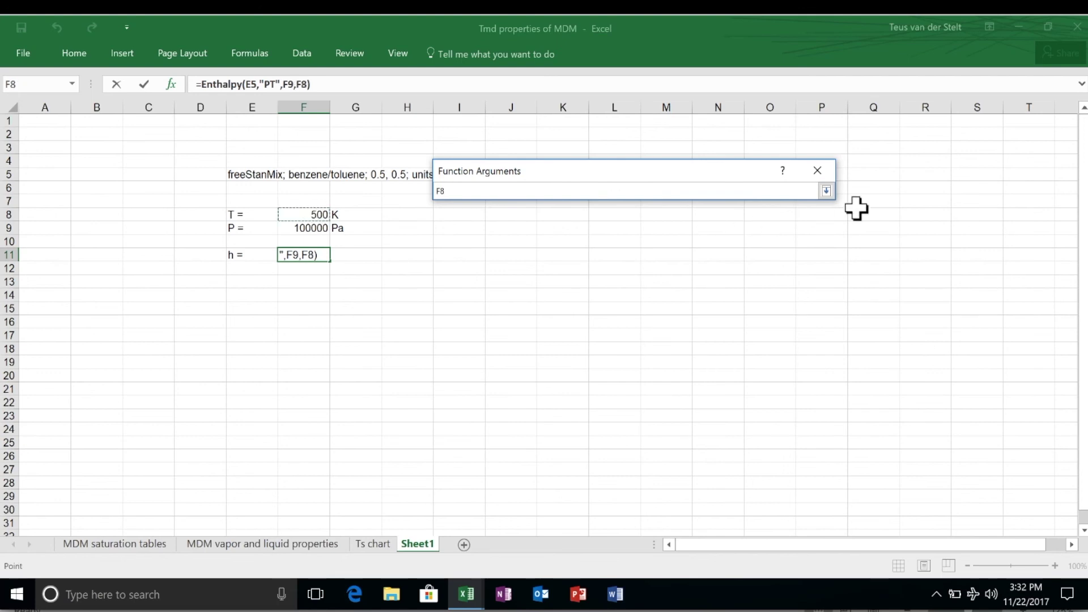
click(827, 191)
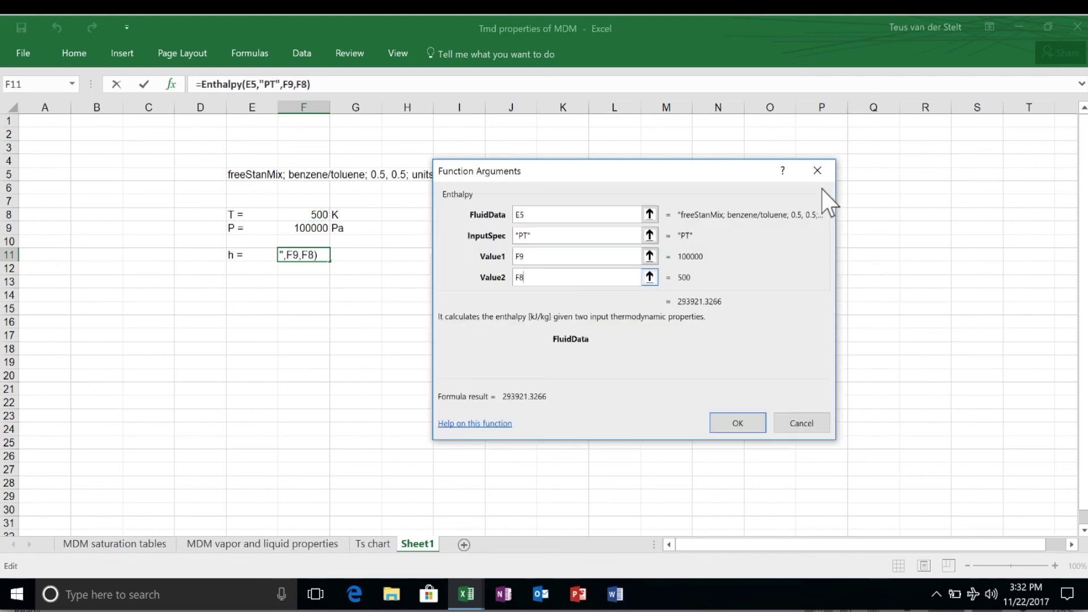
click(740, 424)
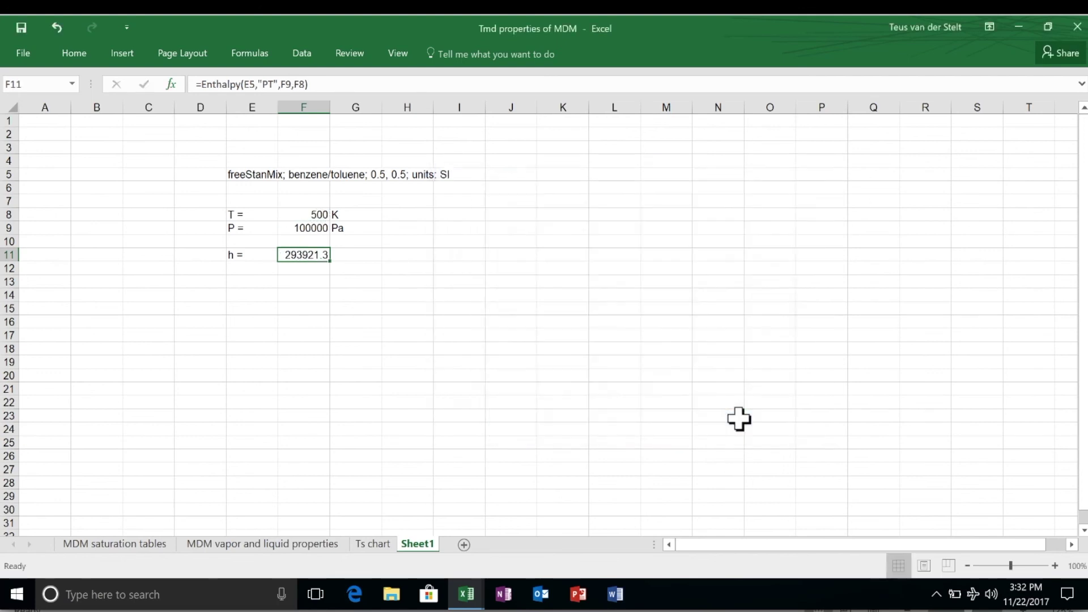
Enter the unit J/kg in G11 beside the 293921.3 enthalpy result
click(356, 255)
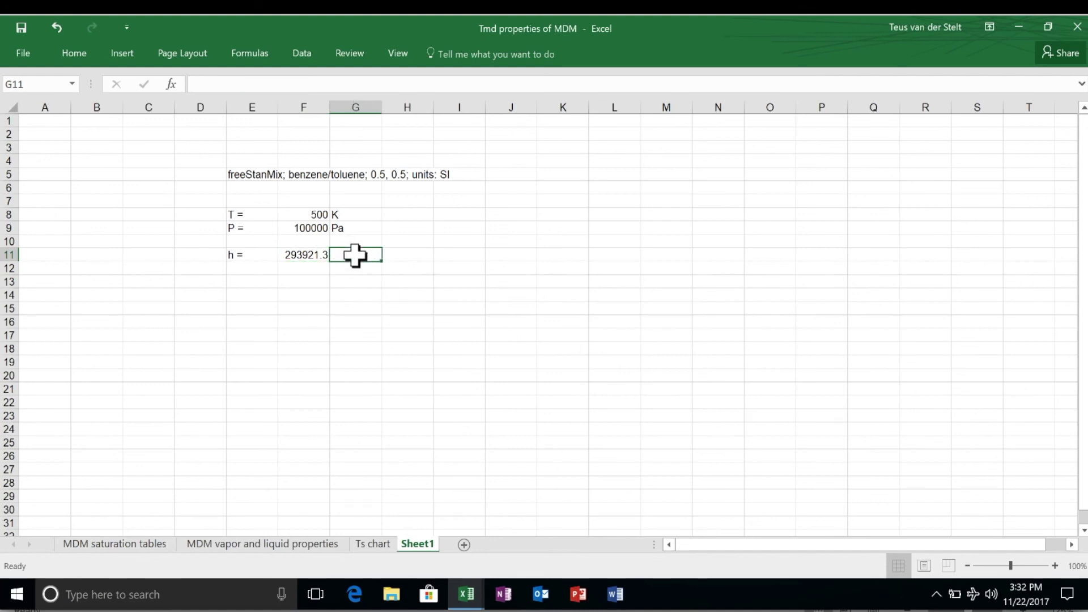
text(J/kg)
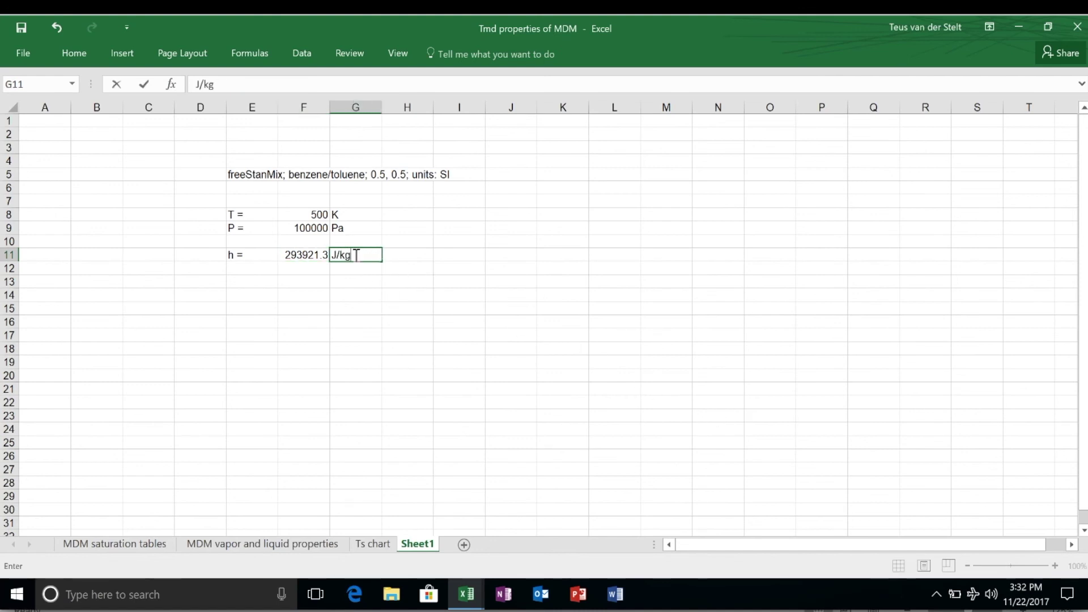
key(Return)
click(345, 322)
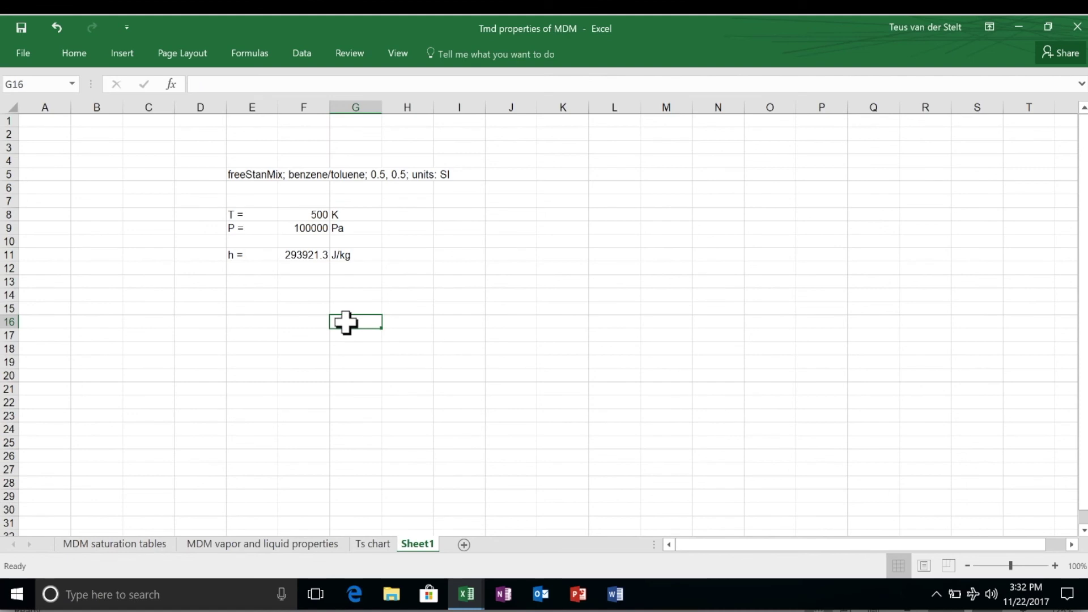